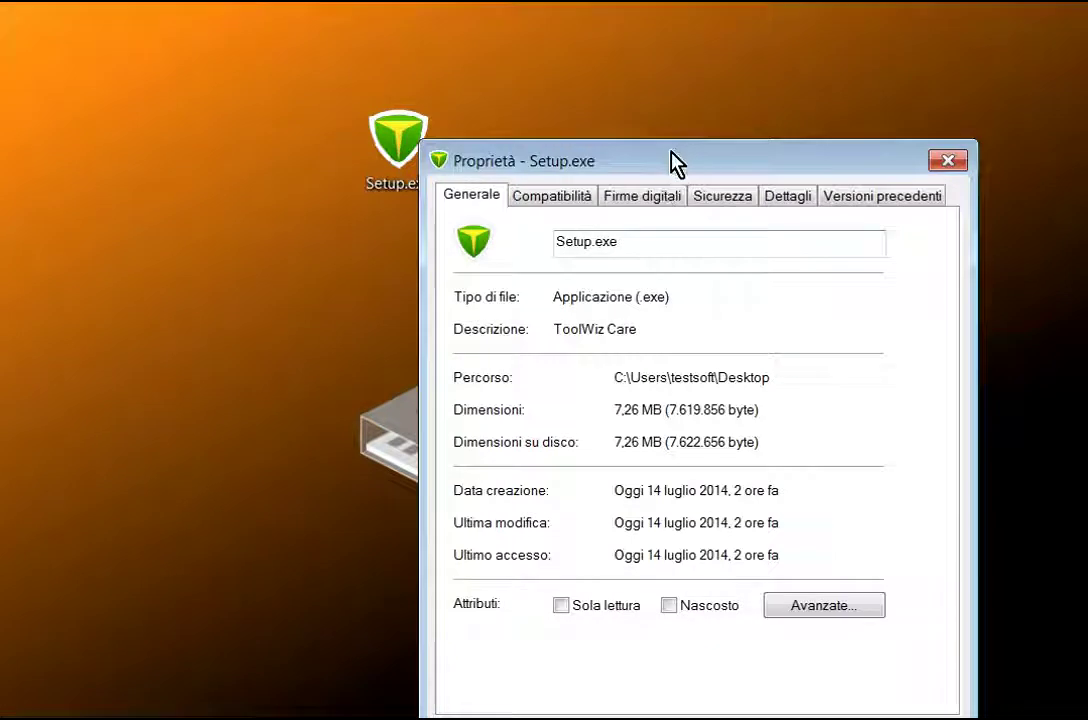
Check the version details in the properties of Setup.exe, close them, and run the file as administrator.
{"action": "left_click", "coordinate": [607, 120]}
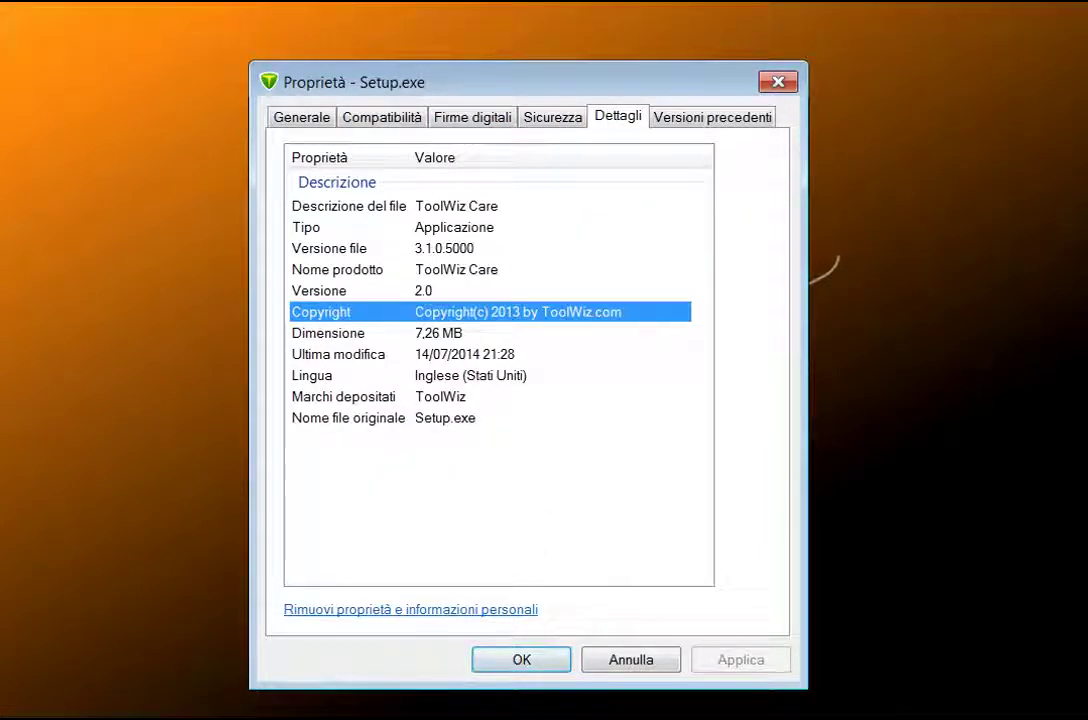
{"action": "left_click", "coordinate": [522, 664]}
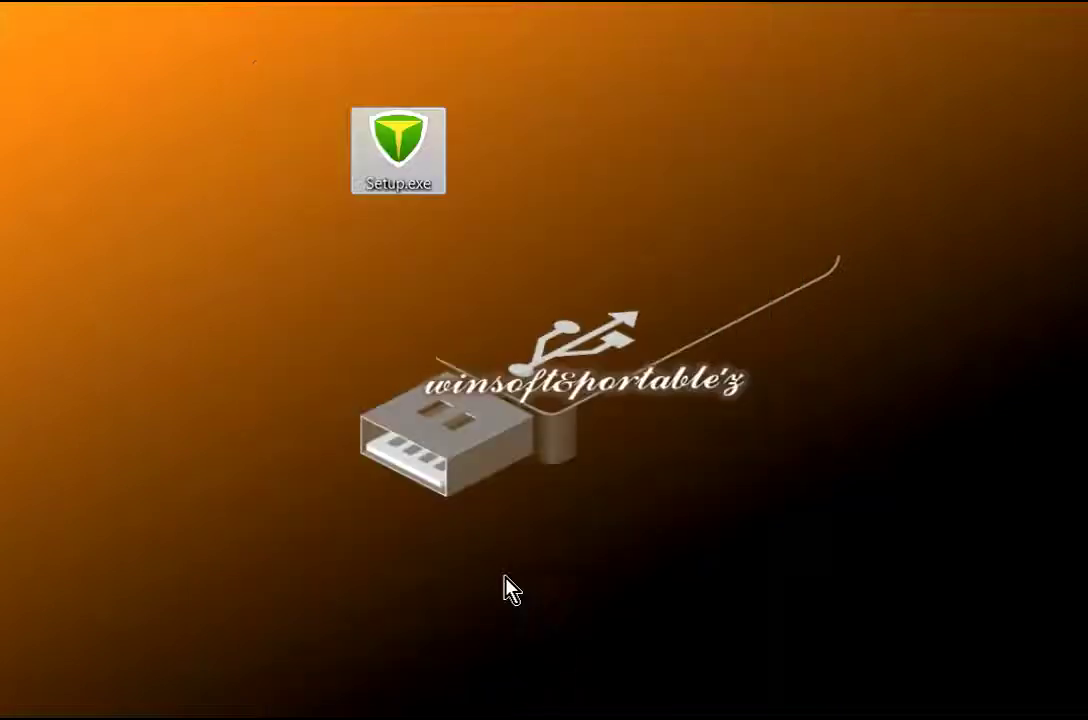
{"action": "right_click", "coordinate": [407, 147]}
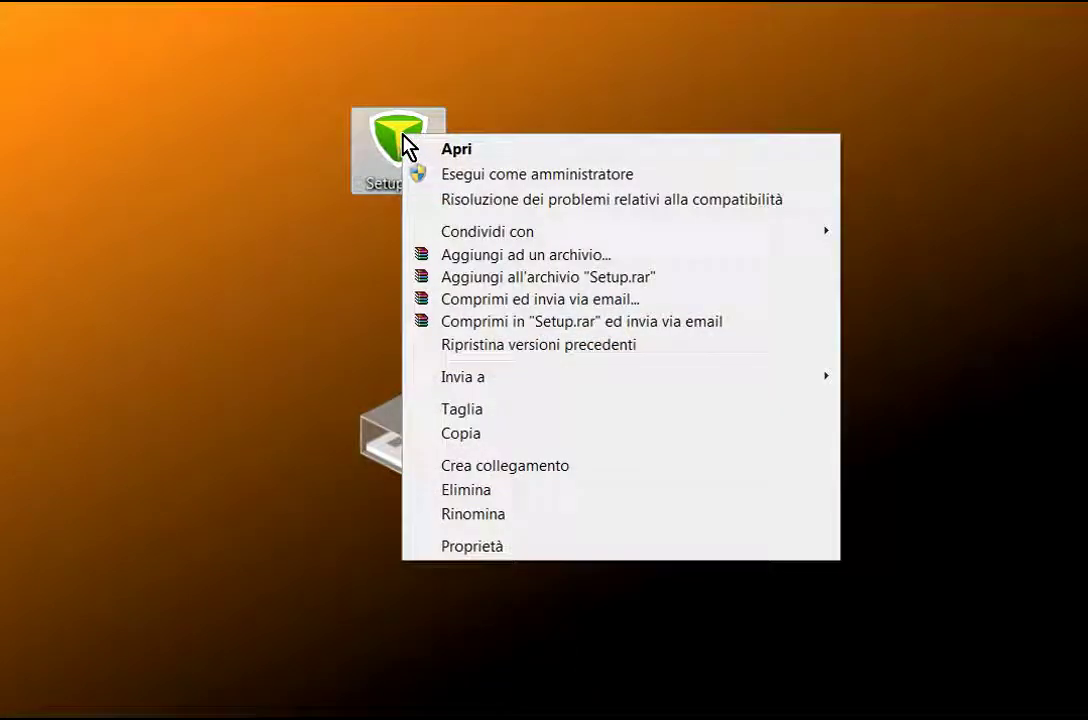
{"action": "left_click", "coordinate": [483, 176]}
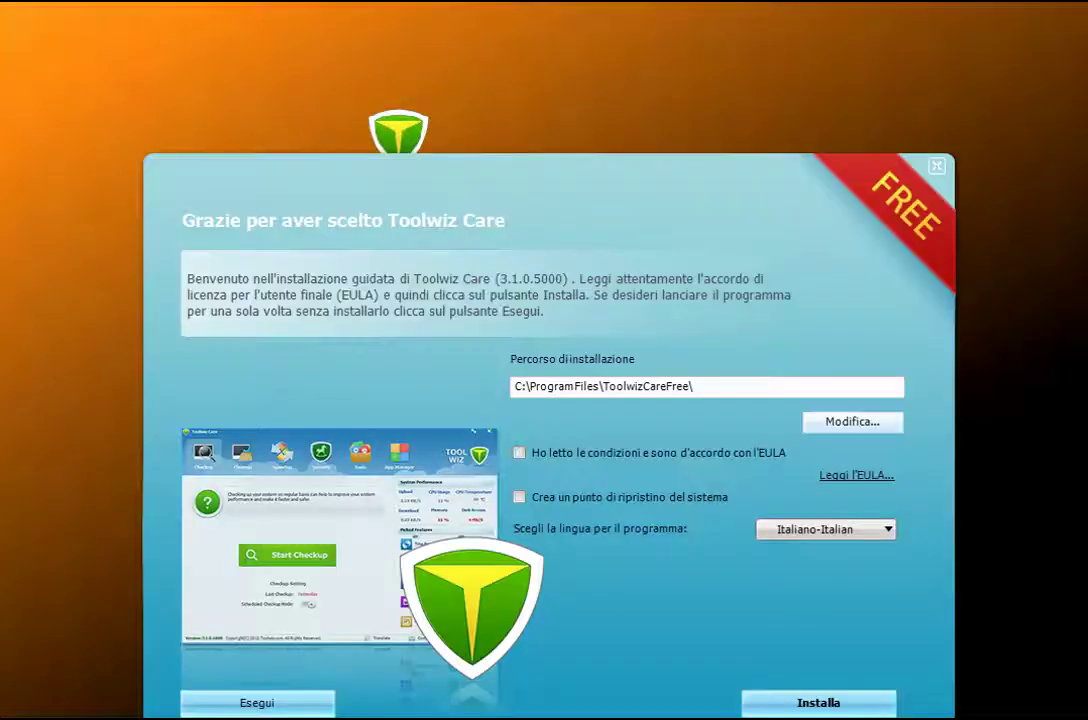
Accept the EULA, look through the available program languages, and launch Toolwiz Care once without installing it.
{"action": "left_click", "coordinate": [736, 453]}
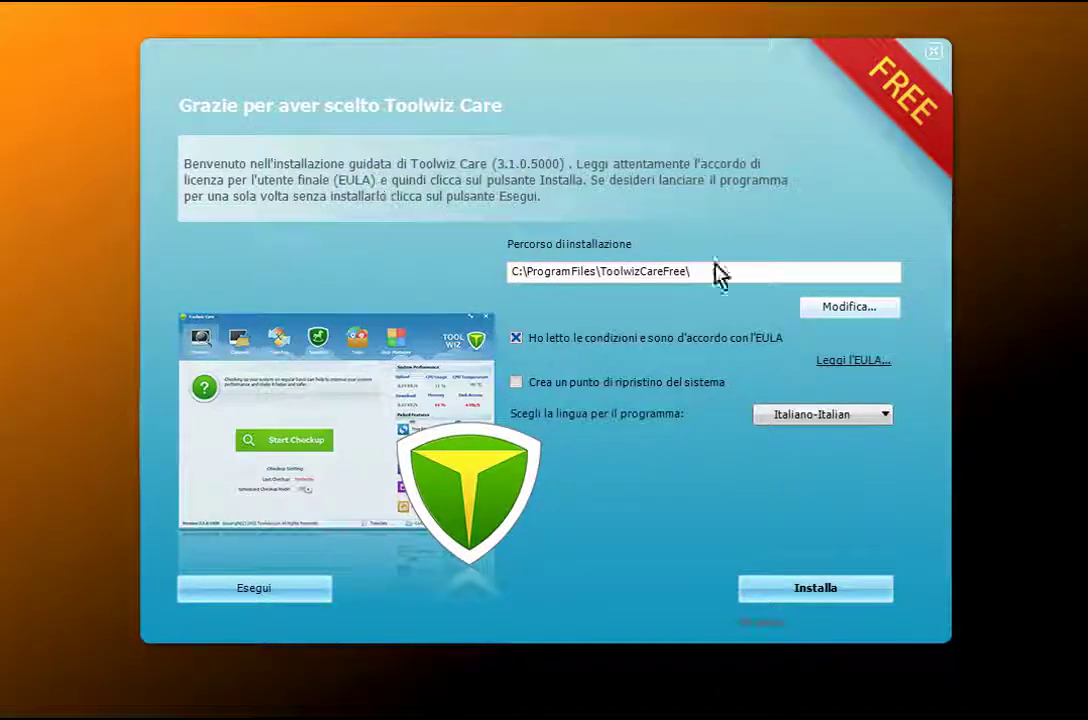
{"action": "left_click", "coordinate": [884, 413]}
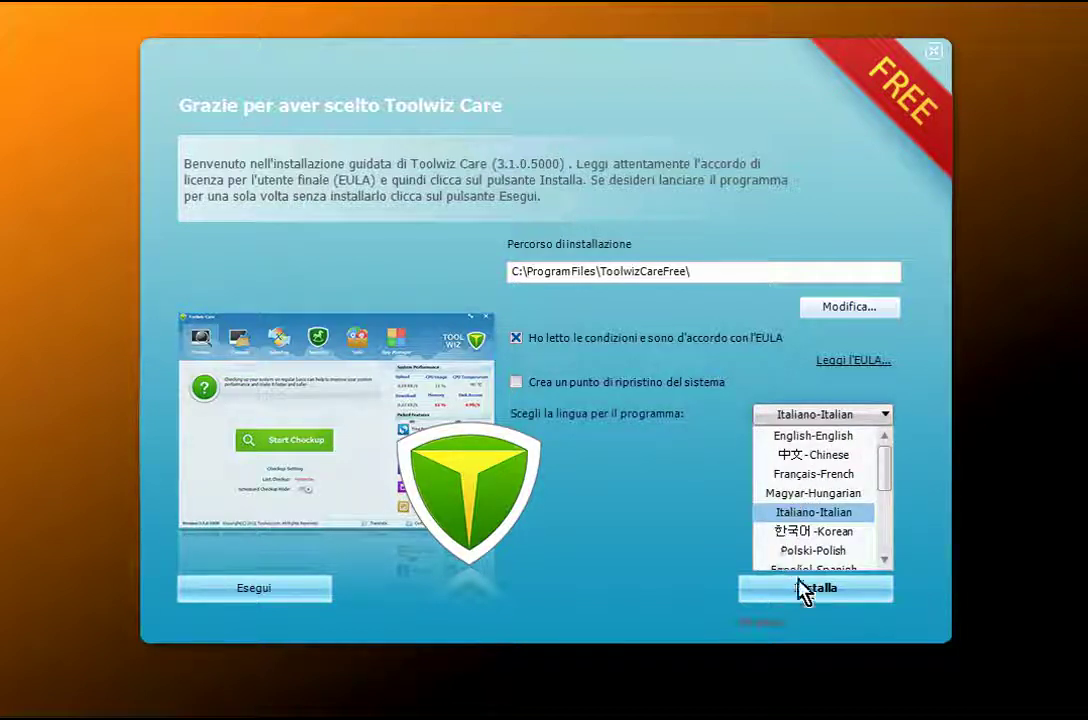
{"action": "left_click_drag", "start_coordinate": [894, 482], "coordinate": [880, 532]}
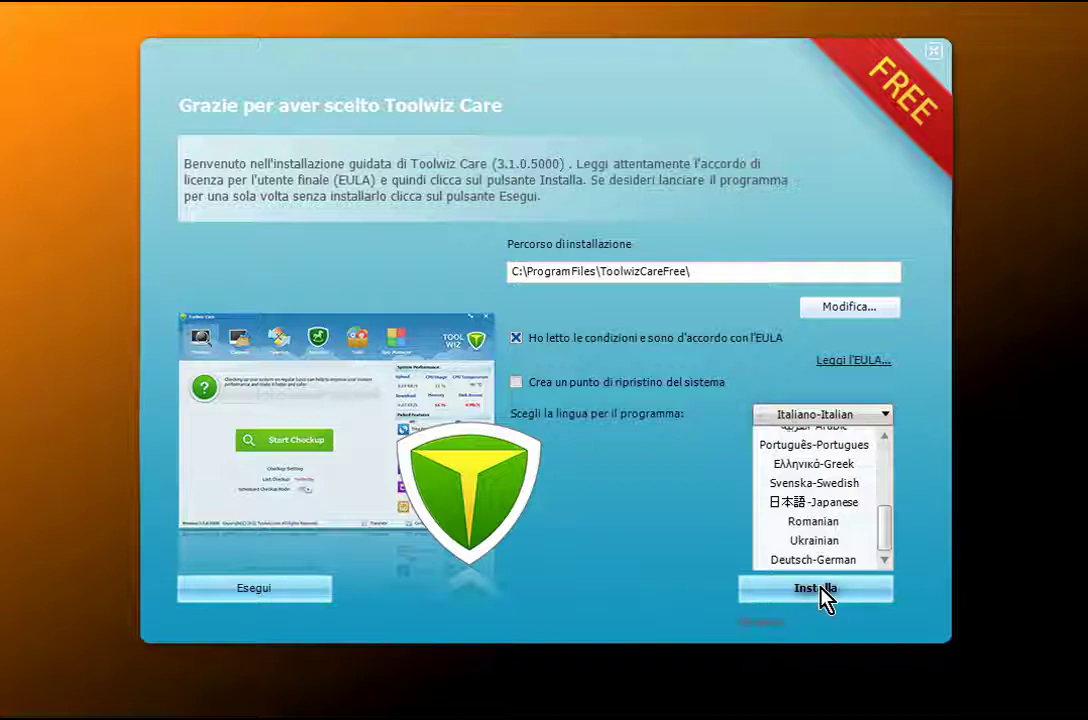
{"action": "left_click", "coordinate": [272, 595]}
{"action": "left_click", "coordinate": [271, 600]}
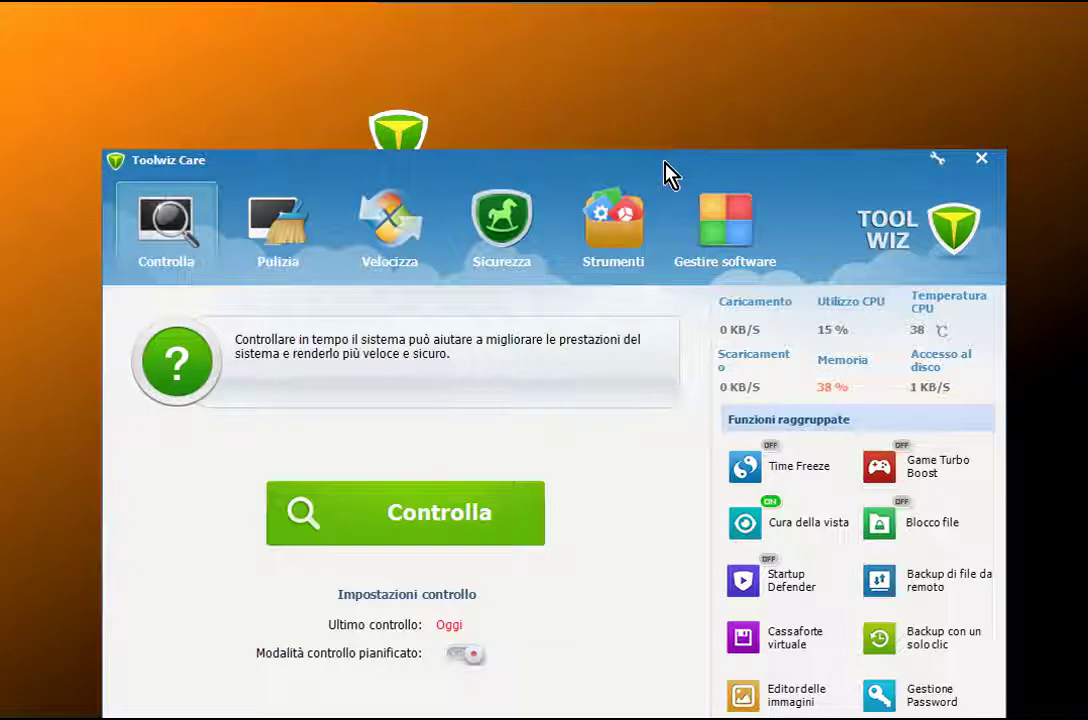
{"action": "left_click_drag", "start_coordinate": [666, 172], "coordinate": [670, 107]}
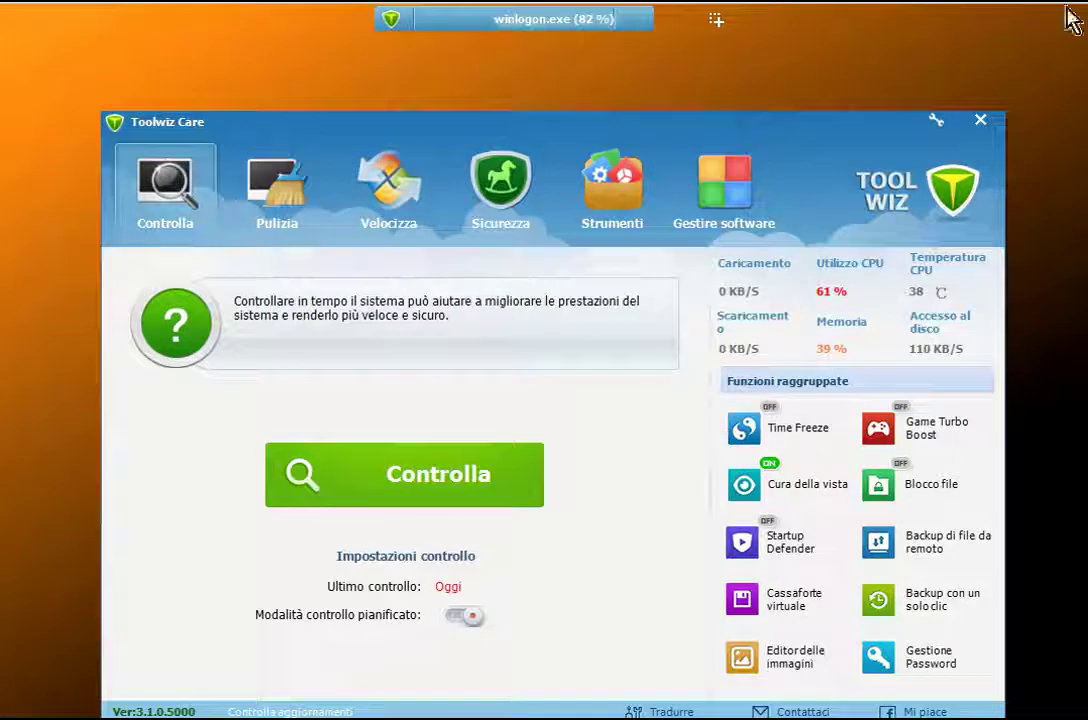
Try a screen capture from the floating system monitor bar and discard it without saving.
{"action": "mouse_move", "coordinate": [569, 37]}
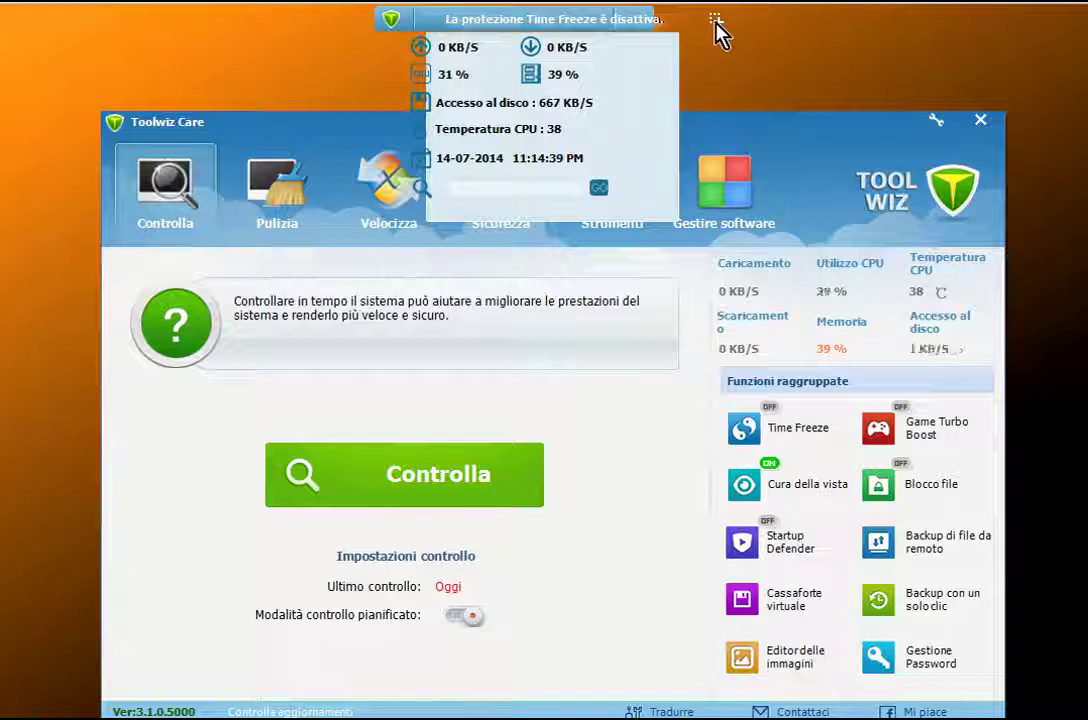
{"action": "left_click", "coordinate": [716, 22]}
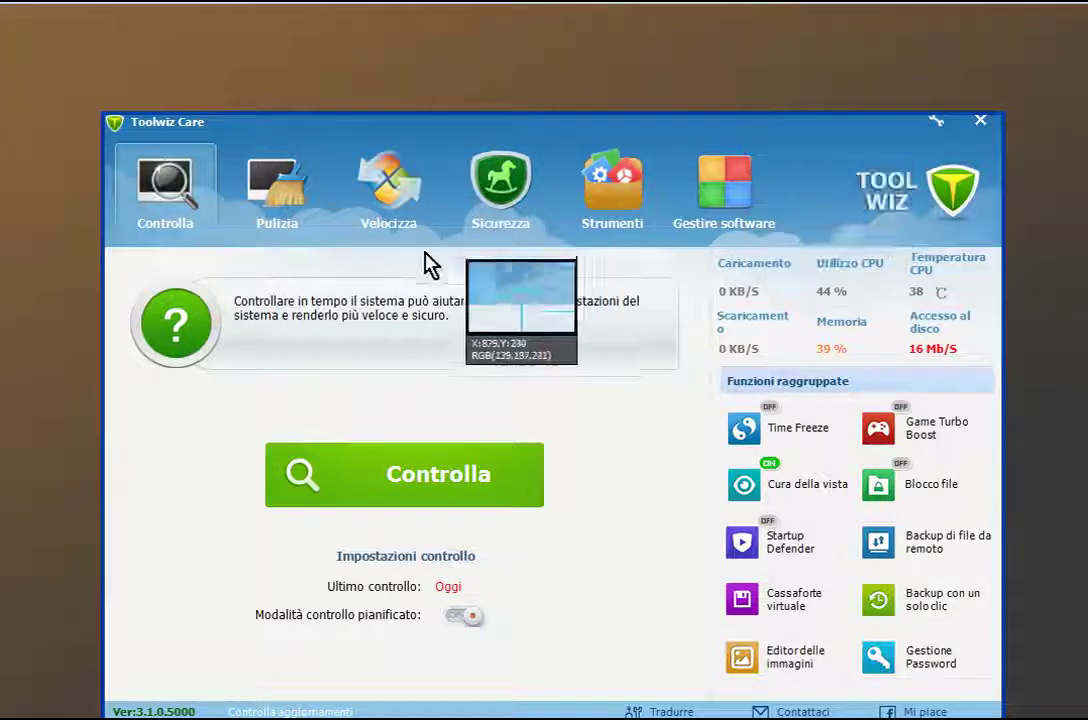
{"action": "left_click", "coordinate": [600, 18]}
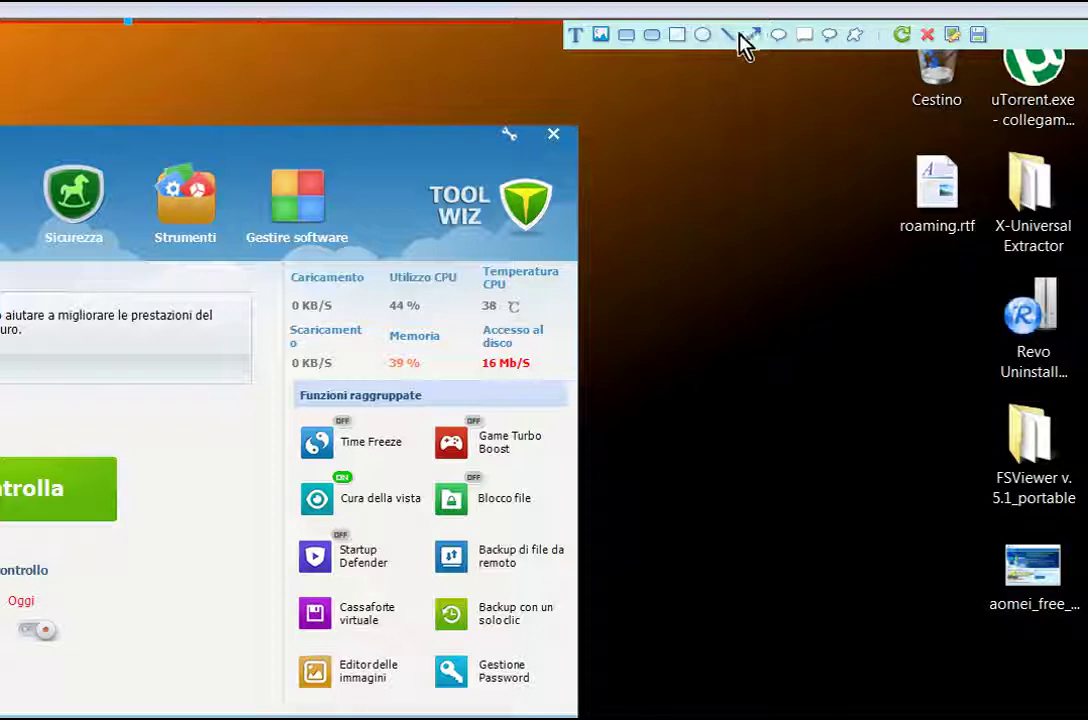
{"action": "left_click", "coordinate": [928, 38]}
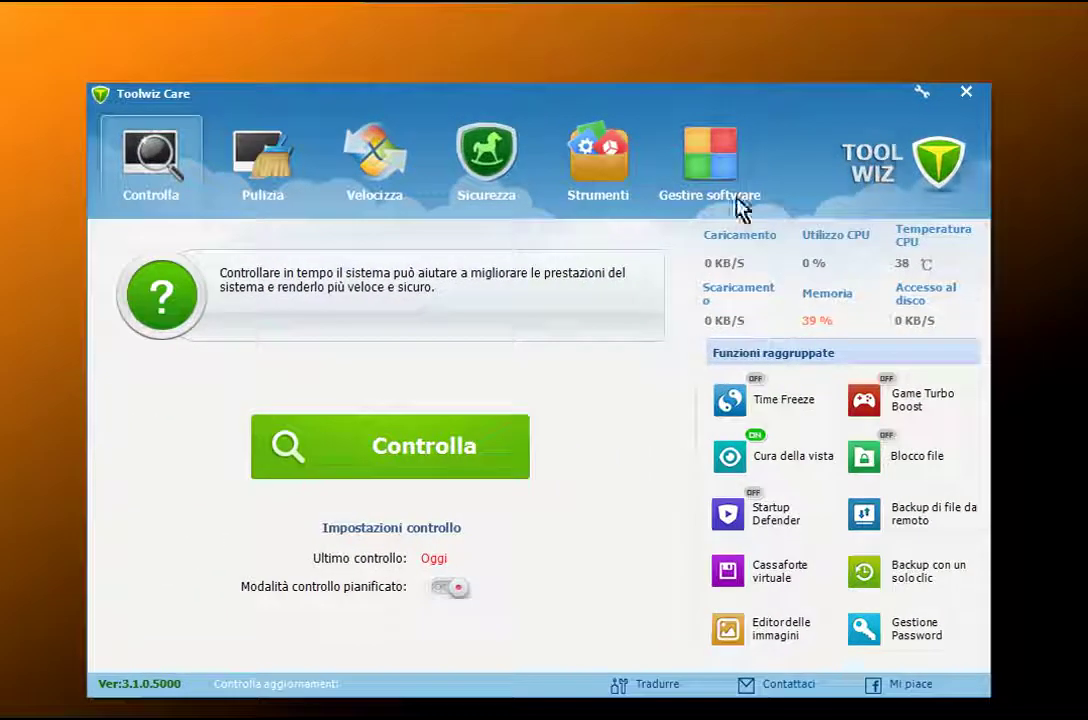
Scan the registry with all error categories selected, including invalid Start Menu keys, and clean the errors found.
{"action": "left_click", "coordinate": [275, 177]}
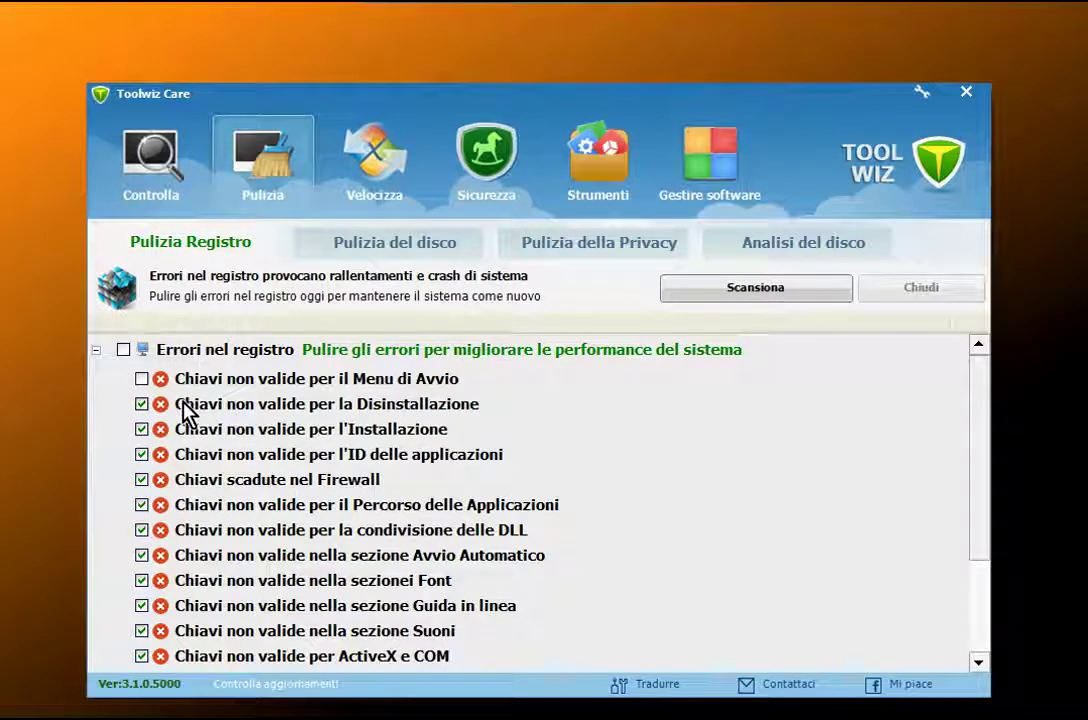
{"action": "left_click", "coordinate": [141, 379]}
{"action": "scroll", "coordinate": [640, 545], "scroll_direction": "down", "scroll_amount": 2}
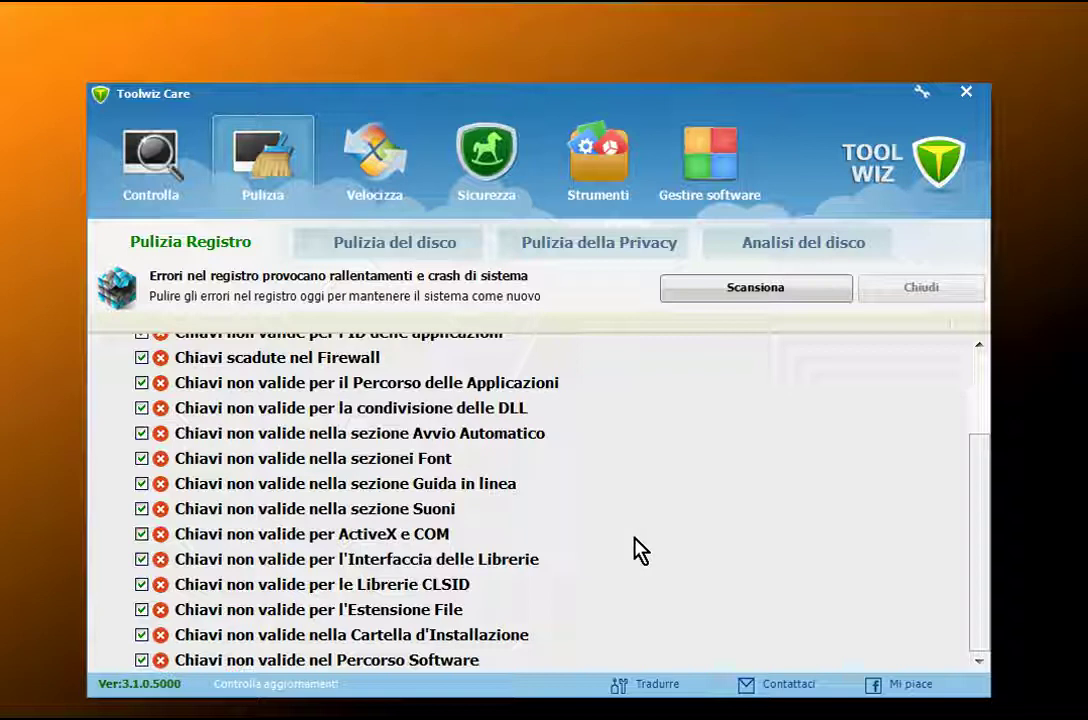
{"action": "scroll", "coordinate": [638, 549], "scroll_direction": "up", "scroll_amount": 2}
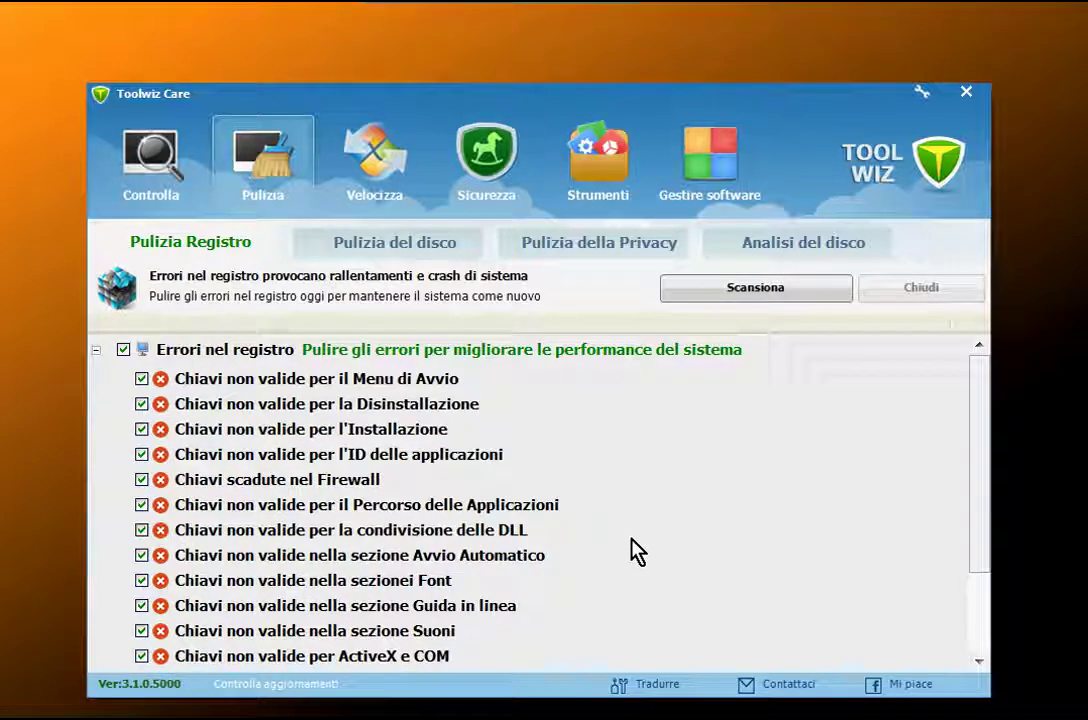
{"action": "left_click", "coordinate": [749, 293]}
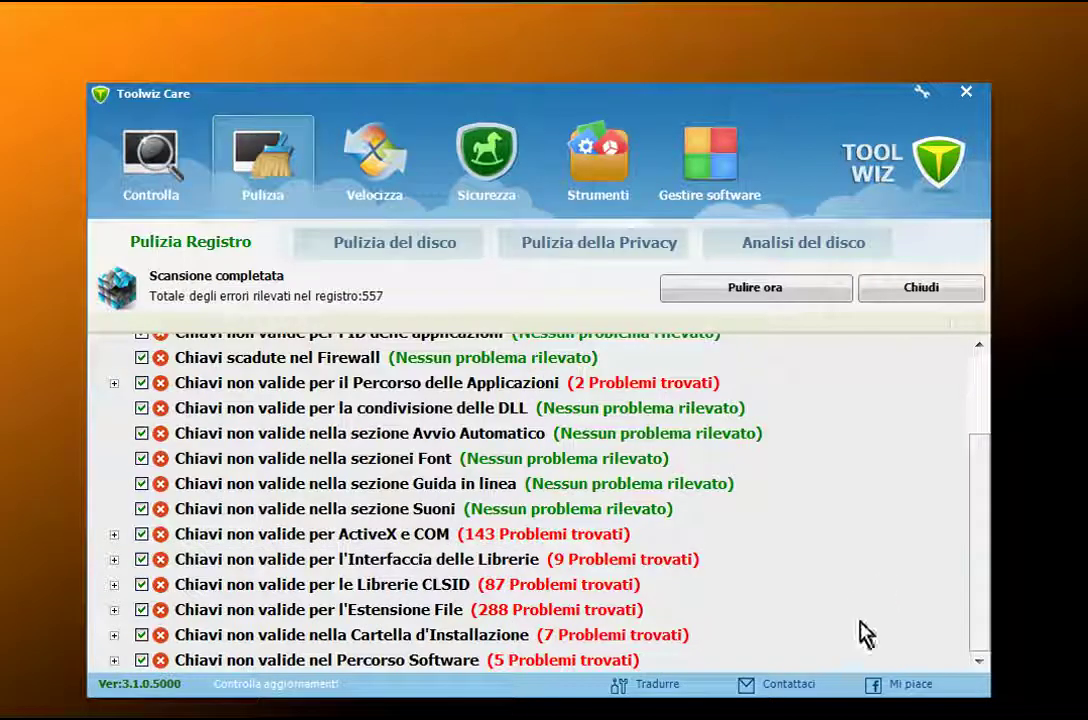
{"action": "left_click", "coordinate": [768, 294]}
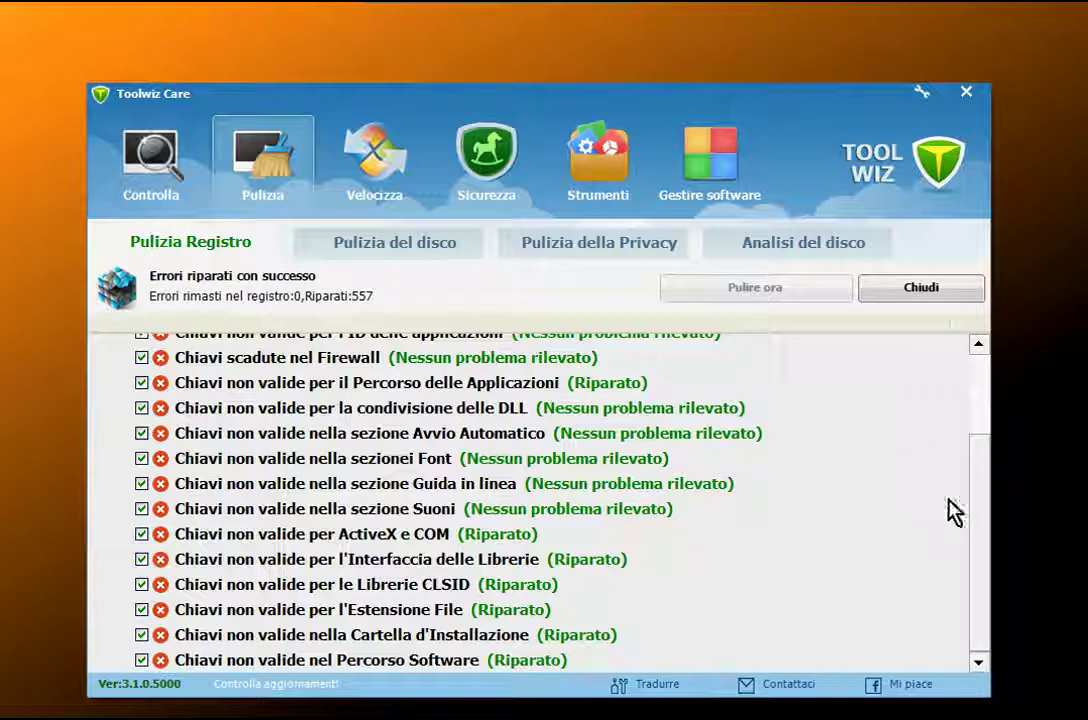
{"action": "left_click_drag", "start_coordinate": [981, 462], "coordinate": [979, 348]}
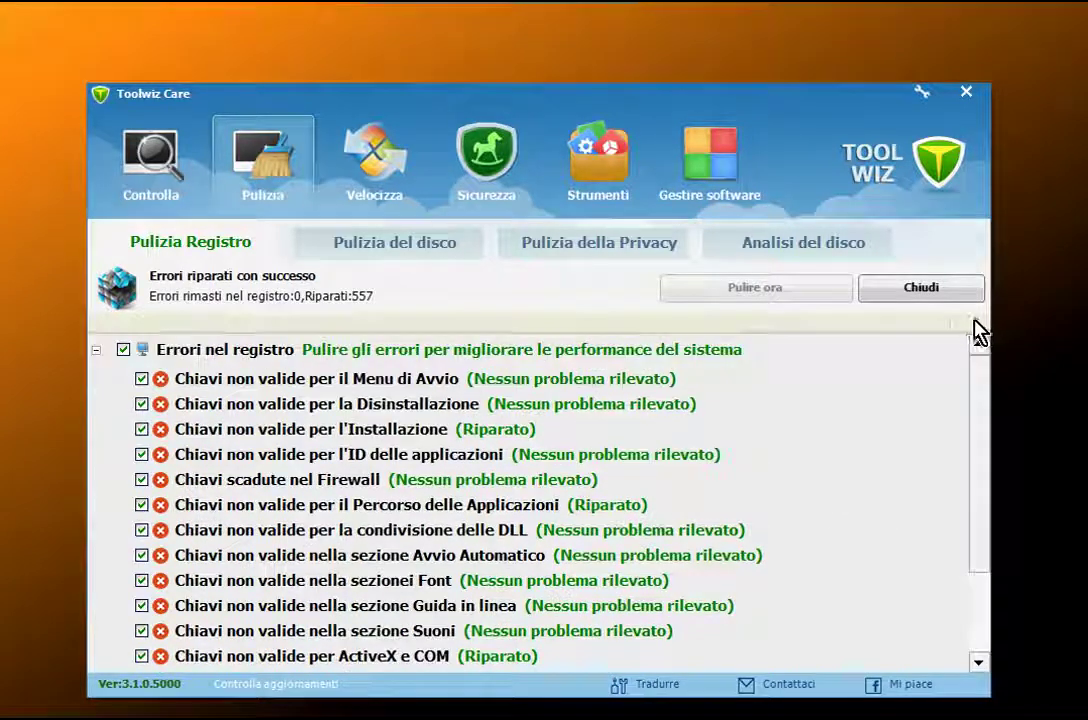
Scan and clean privacy traces with every Internet Explorer, Firefox and other-history item (Altri storici) included.
{"action": "left_click", "coordinate": [545, 256]}
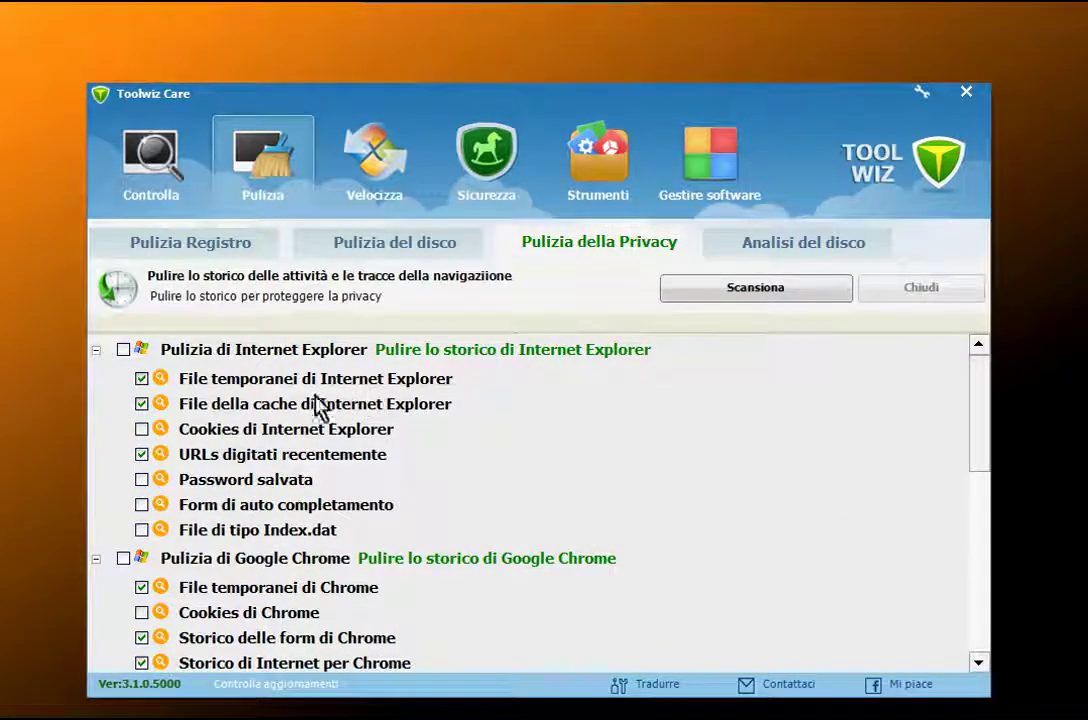
{"action": "left_click", "coordinate": [124, 350]}
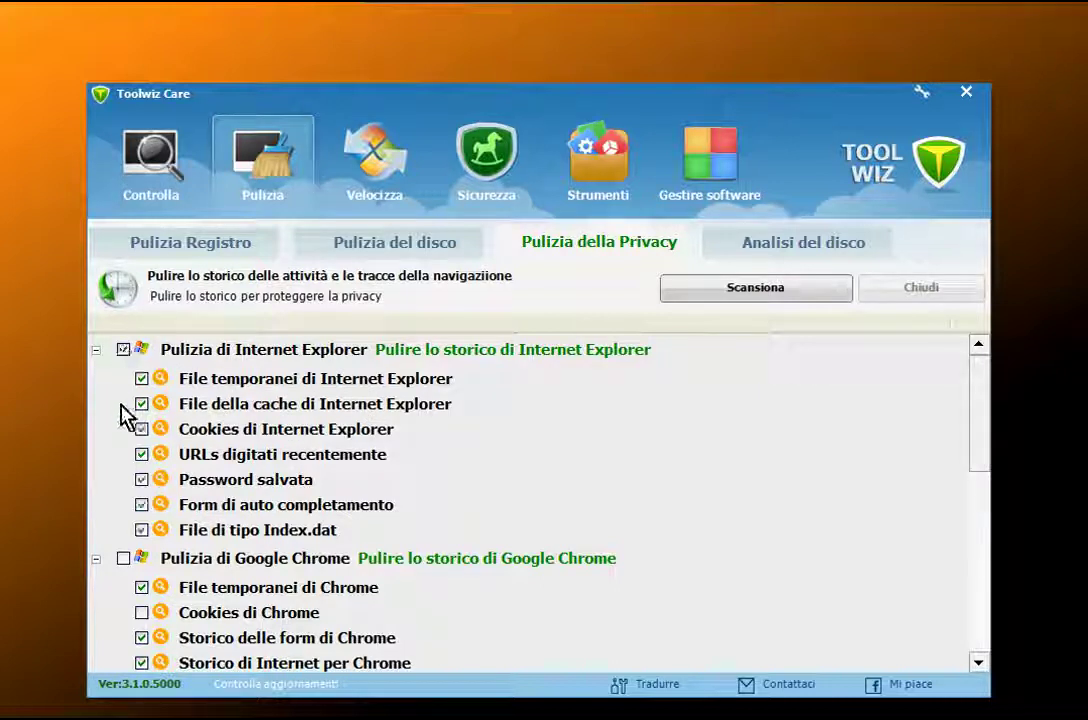
{"action": "scroll", "coordinate": [133, 570], "scroll_direction": "down", "scroll_amount": 4}
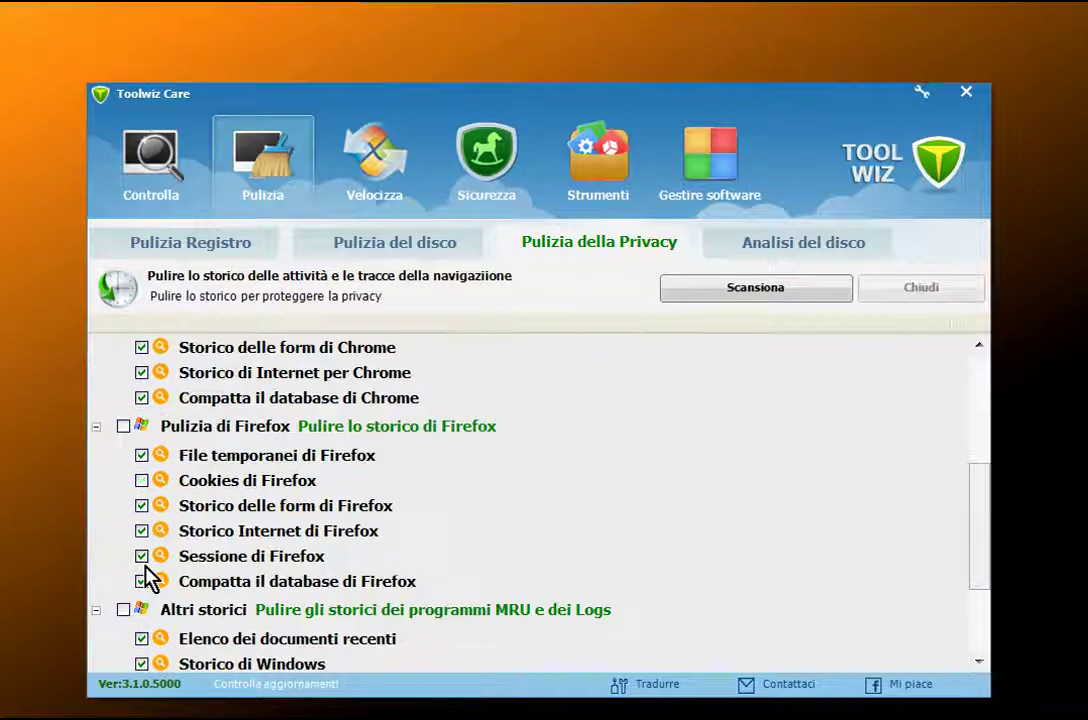
{"action": "left_click", "coordinate": [124, 427]}
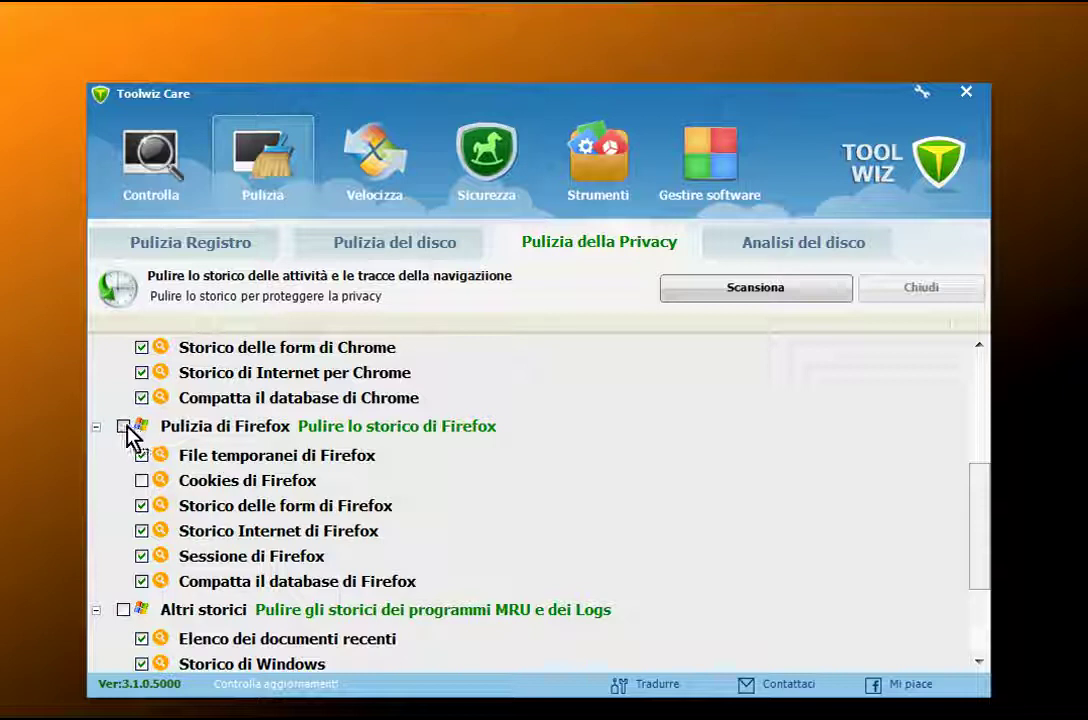
{"action": "left_click", "coordinate": [124, 610]}
{"action": "scroll", "coordinate": [253, 589], "scroll_direction": "down", "scroll_amount": 2}
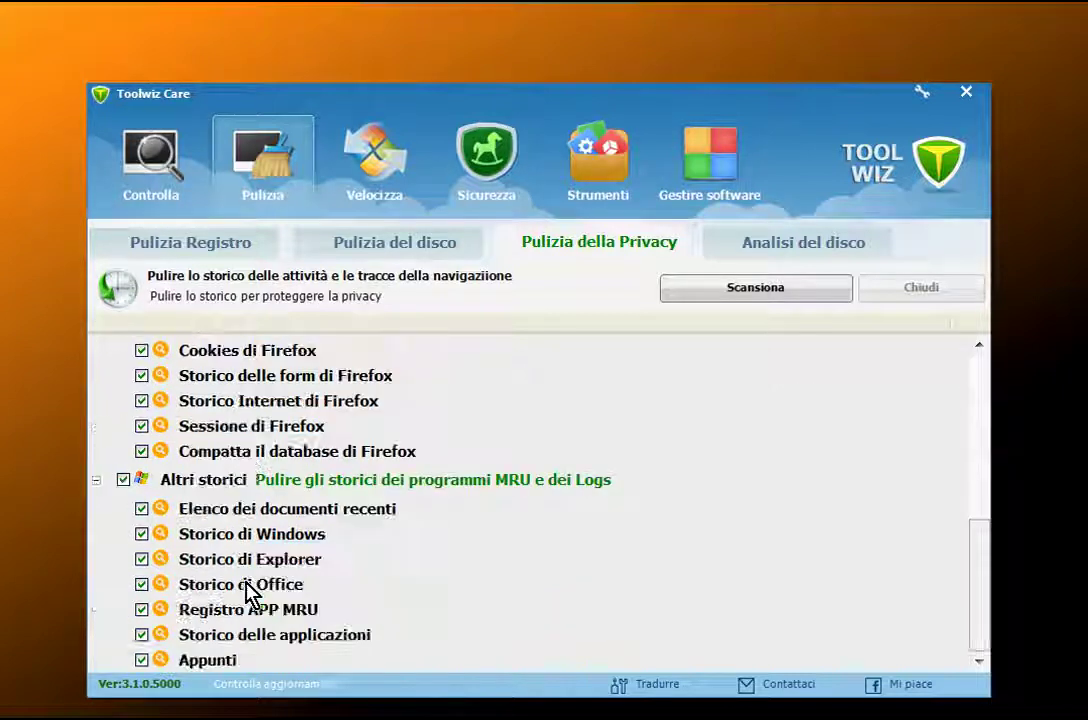
{"action": "left_click", "coordinate": [738, 294]}
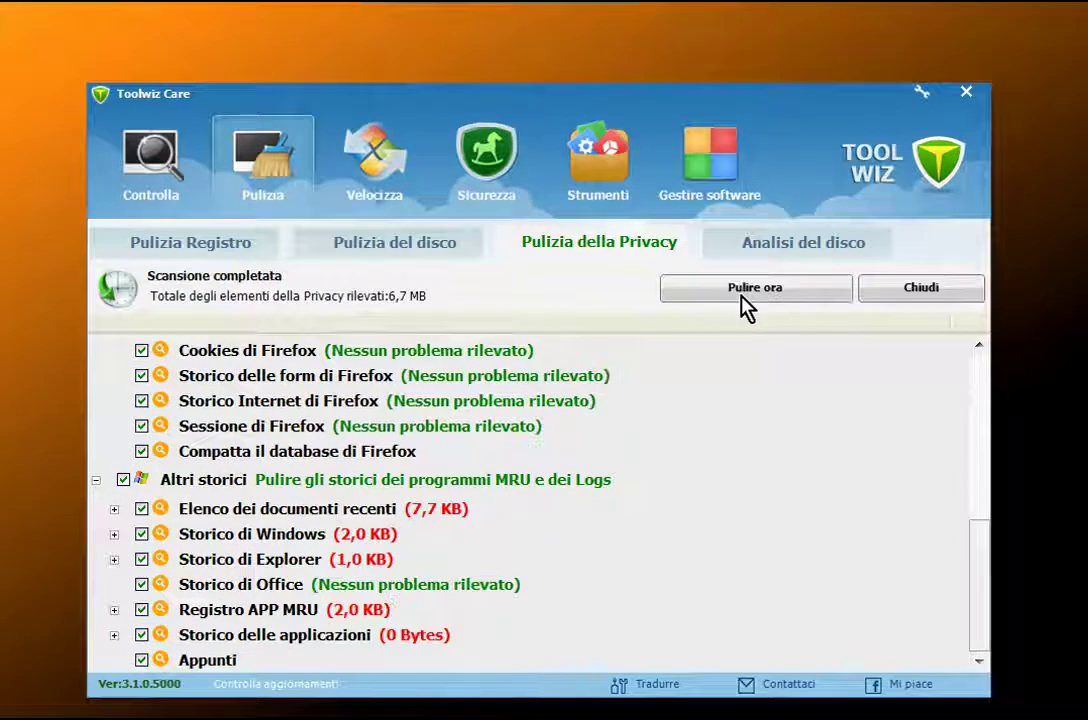
{"action": "left_click", "coordinate": [747, 307]}
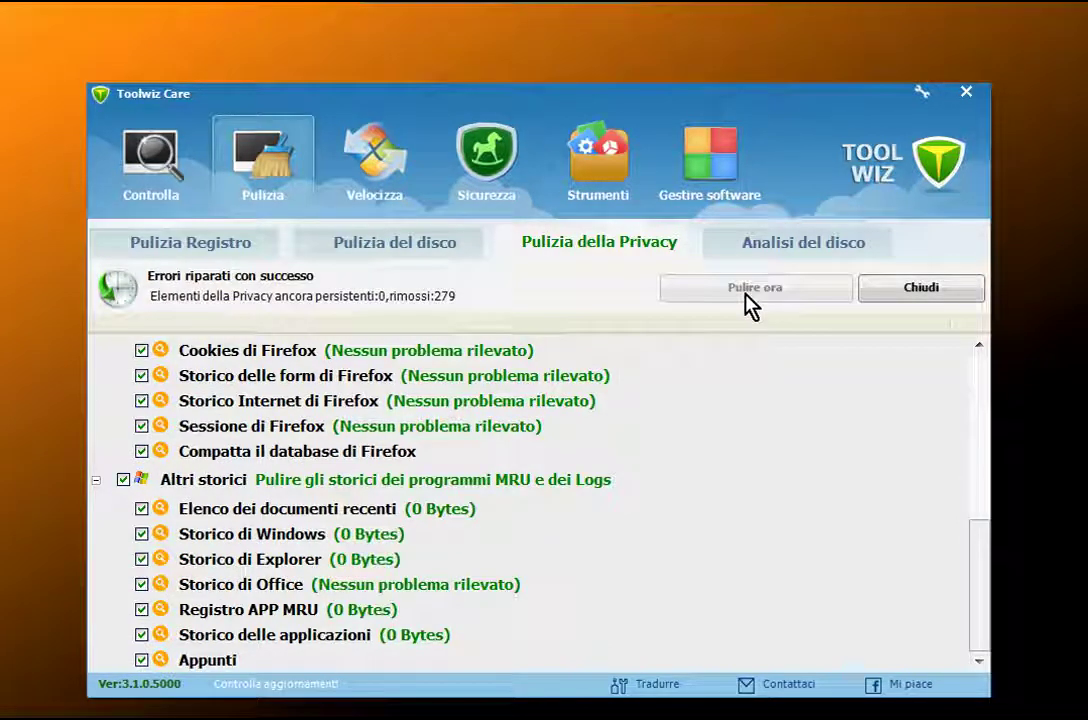
Try to start a hard disk analysis scan and cancel it.
{"action": "left_click", "coordinate": [781, 254]}
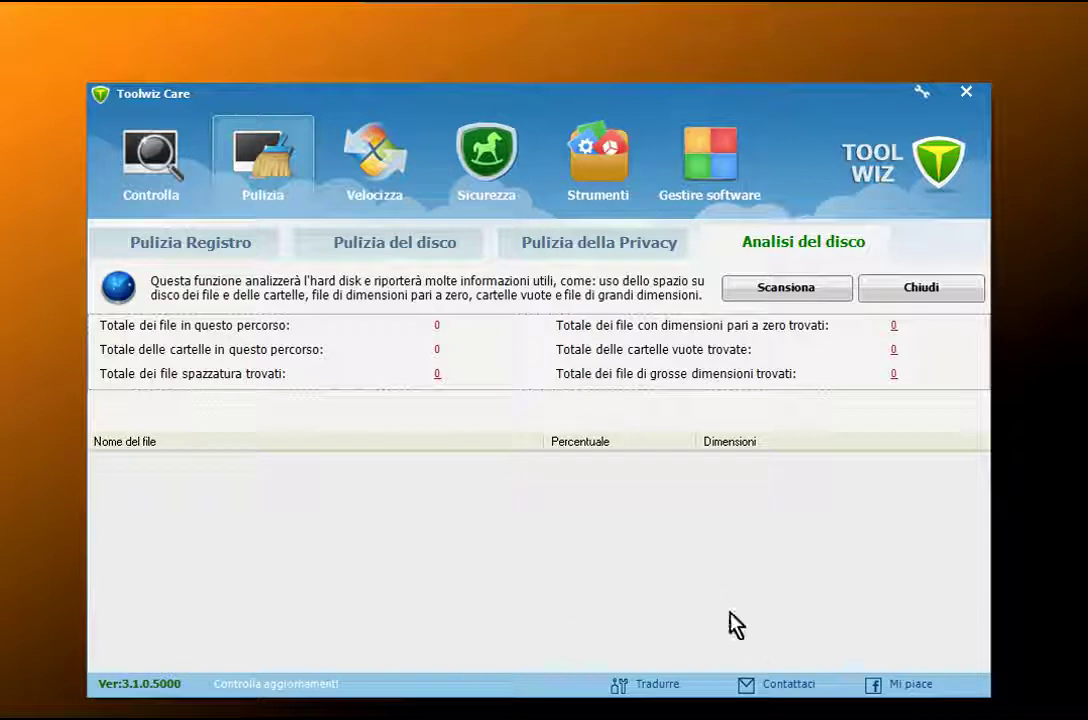
{"action": "left_click", "coordinate": [790, 286]}
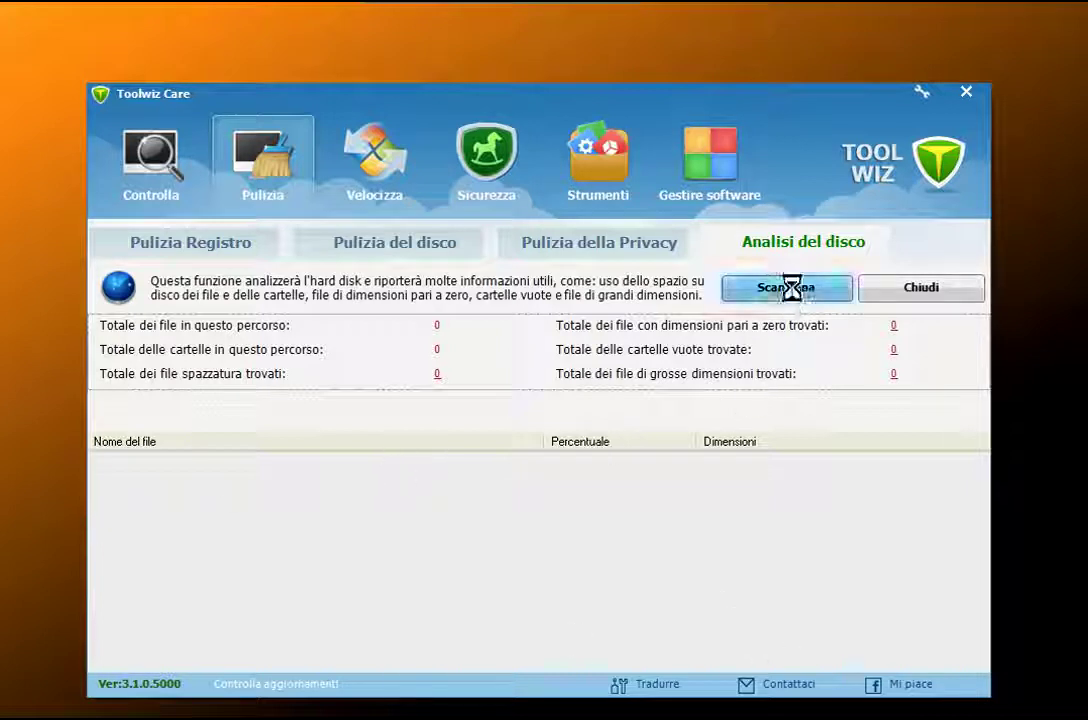
{"action": "left_click", "coordinate": [682, 608]}
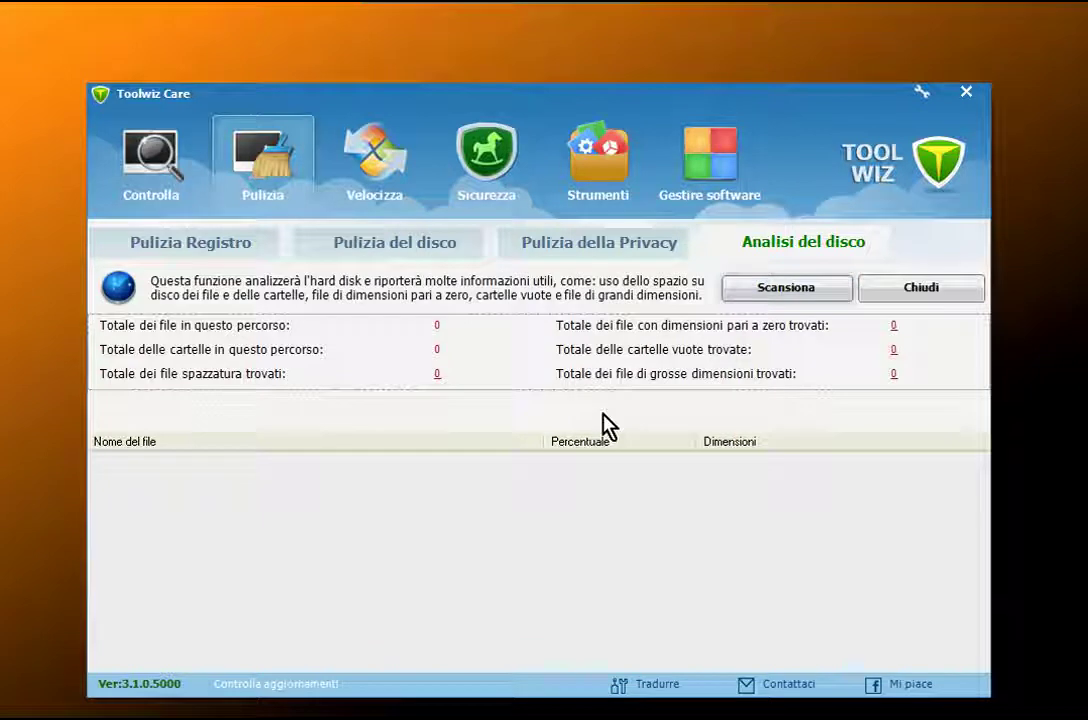
Scan drive C: for fragmented files and run the fast defragmentation on it.
{"action": "left_click", "coordinate": [378, 183]}
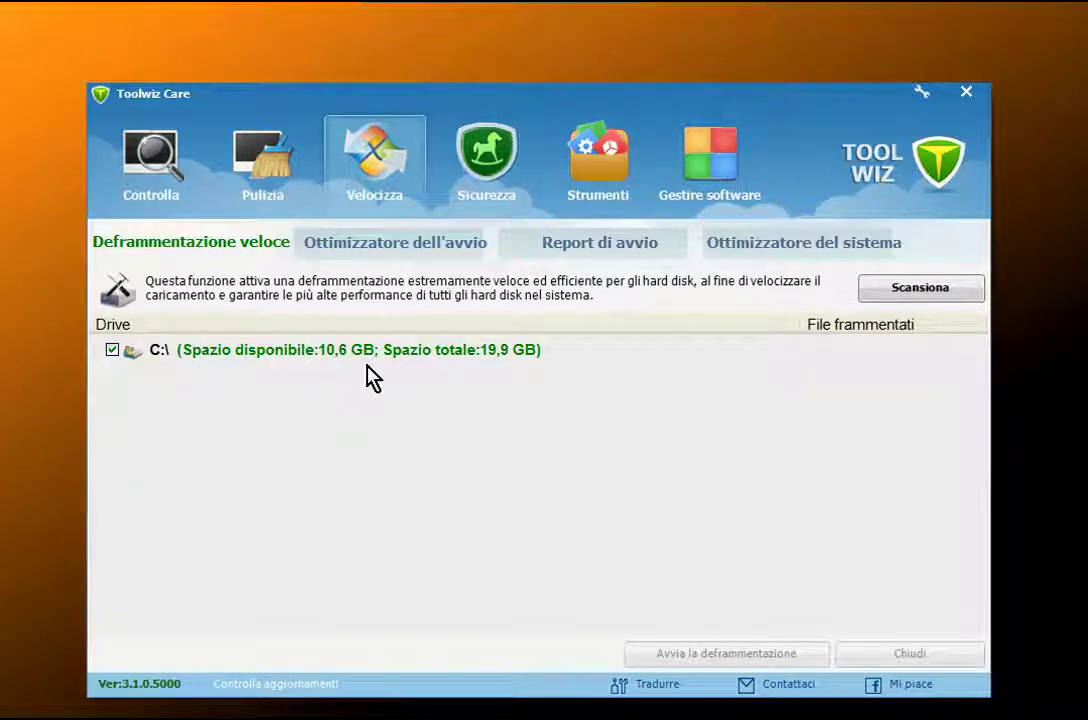
{"action": "left_click", "coordinate": [898, 296]}
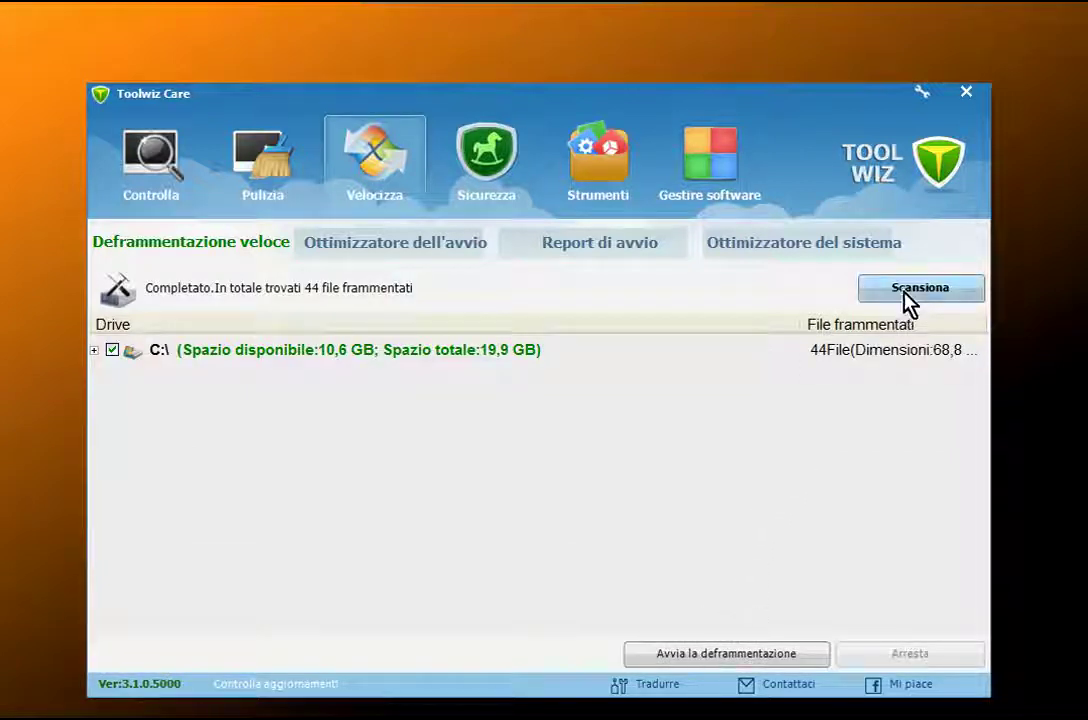
{"action": "left_click", "coordinate": [718, 662]}
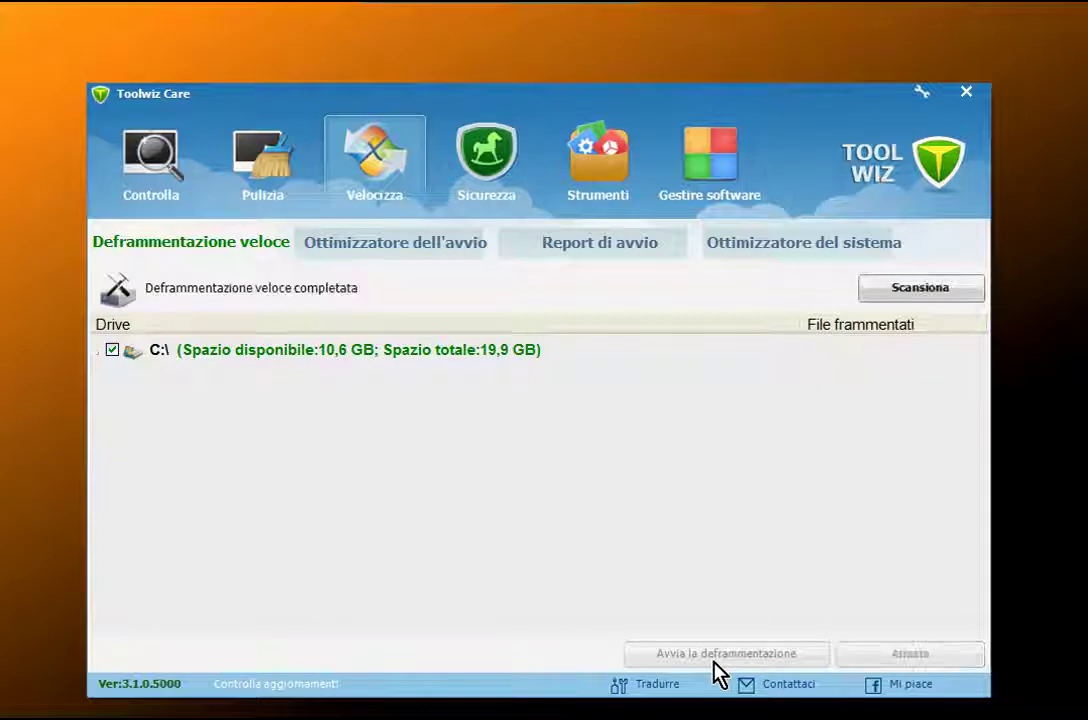
Examine the startup programs and Windows services listed in the startup optimizer, with their suggestions and status.
{"action": "left_click", "coordinate": [423, 257]}
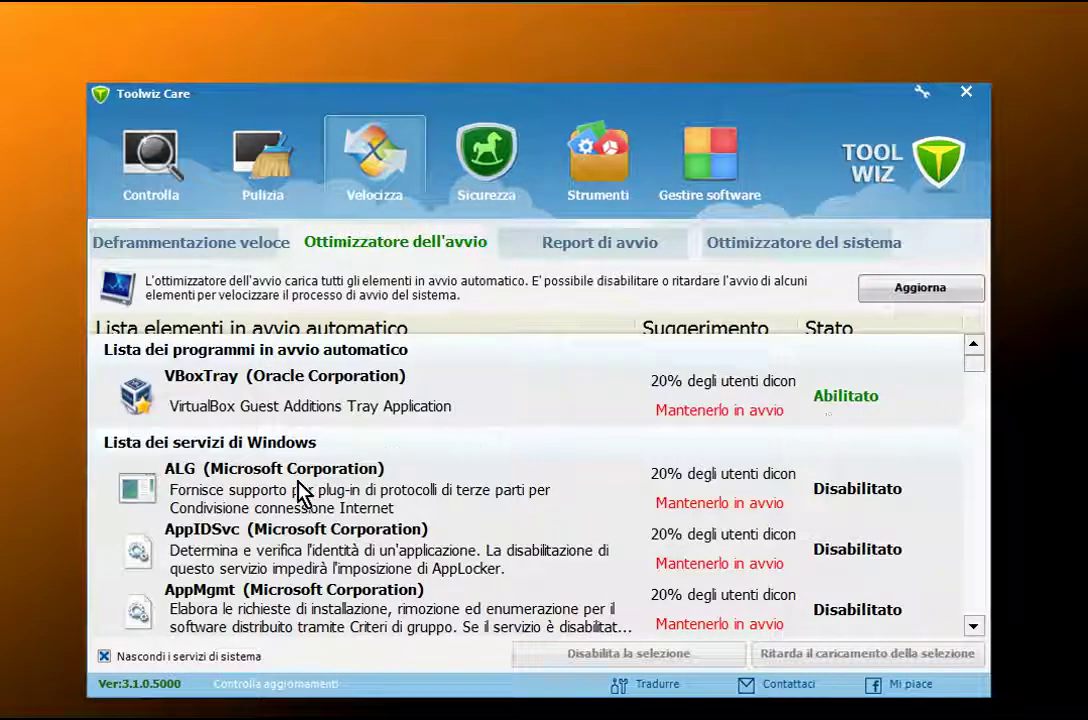
{"action": "left_click_drag", "start_coordinate": [974, 365], "coordinate": [986, 460]}
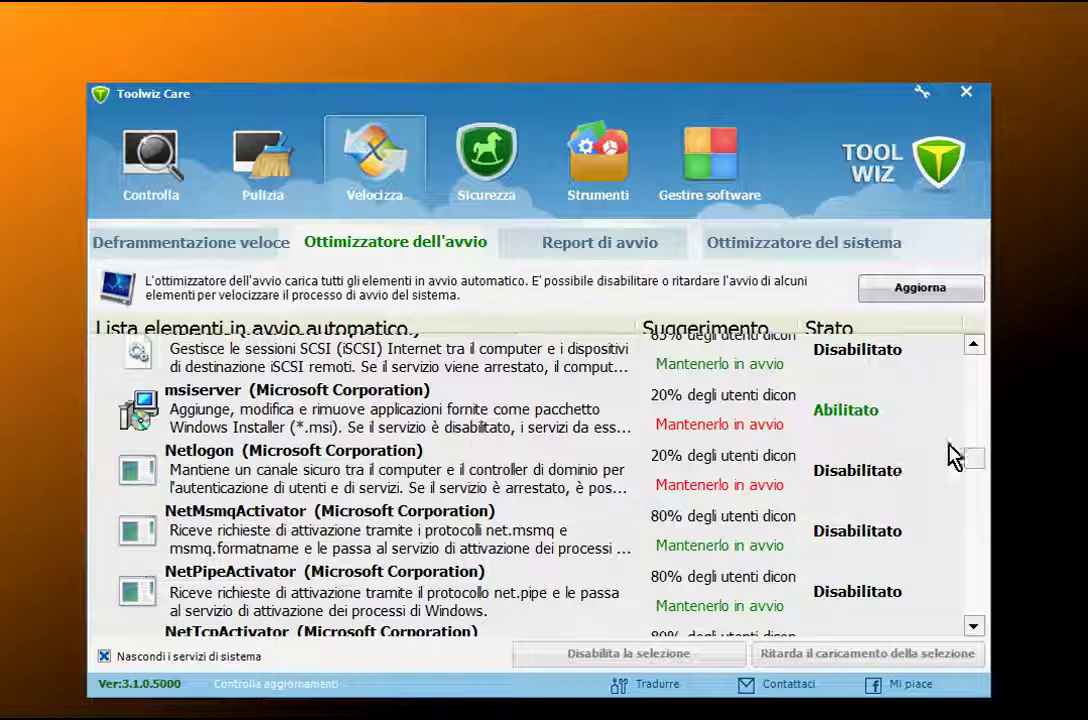
{"action": "left_click_drag", "start_coordinate": [974, 466], "coordinate": [979, 520]}
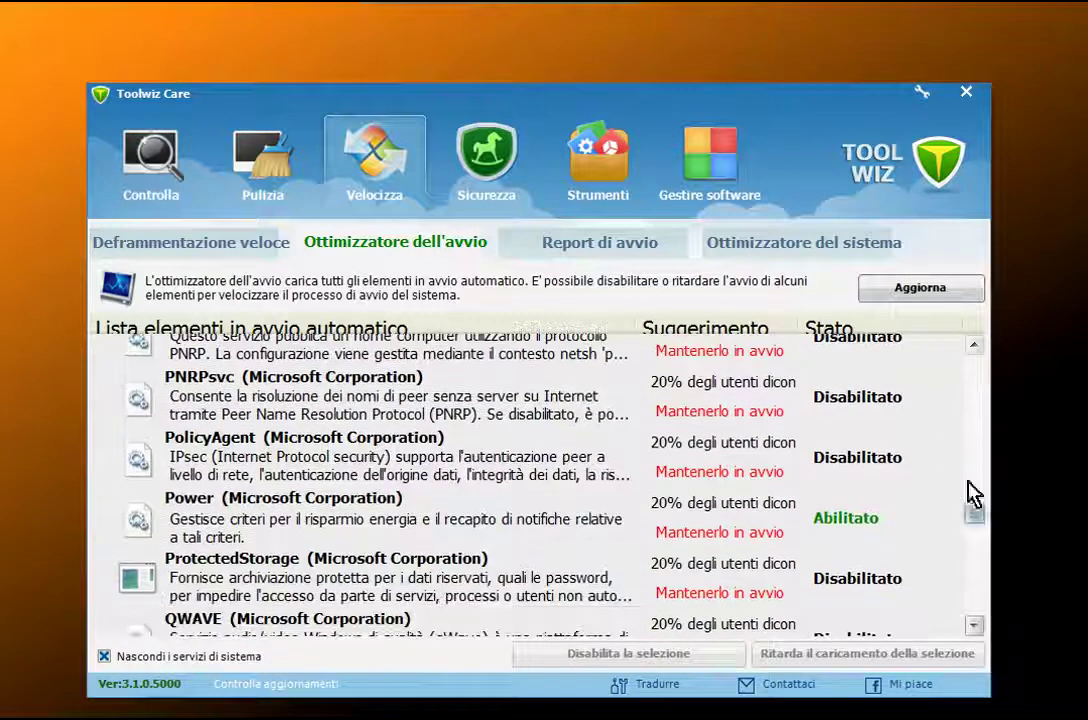
Refresh the startup items list and review the system optimizer and boot report.
{"action": "left_click", "coordinate": [921, 297]}
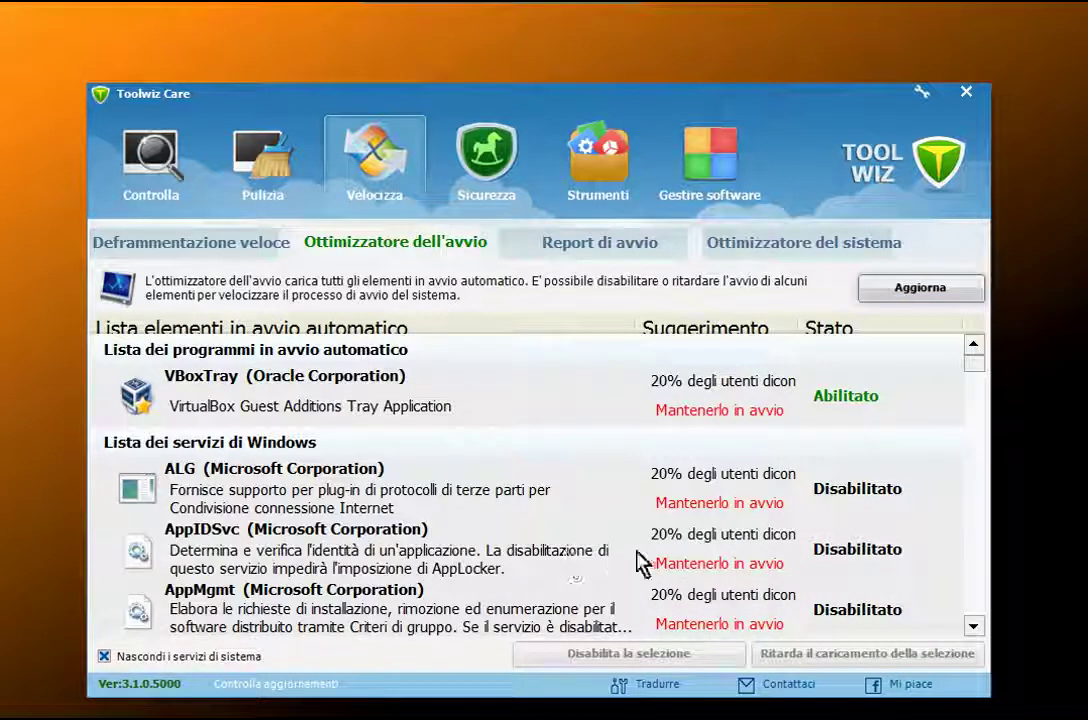
{"action": "left_click", "coordinate": [578, 532]}
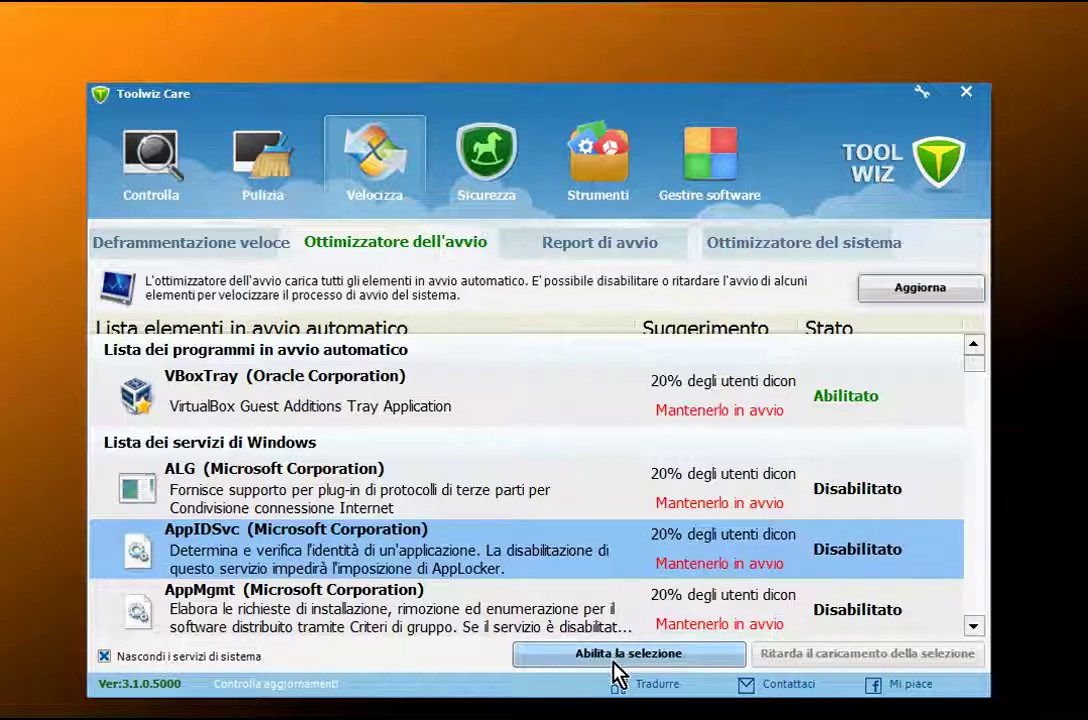
{"action": "left_click", "coordinate": [935, 474]}
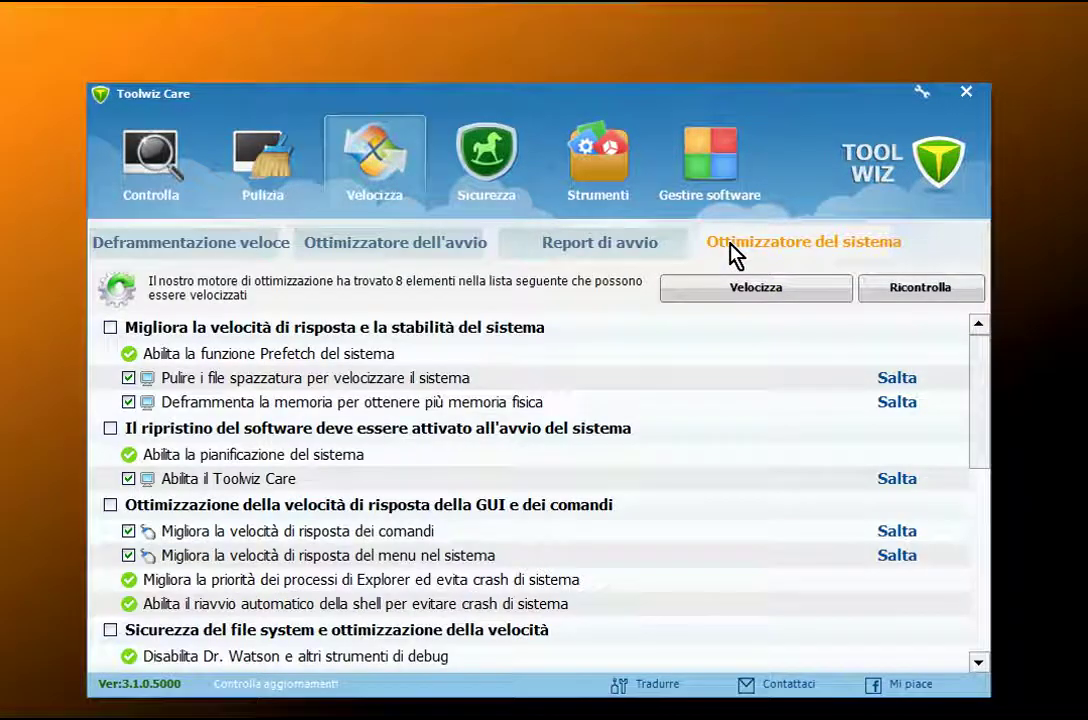
{"action": "left_click", "coordinate": [617, 255]}
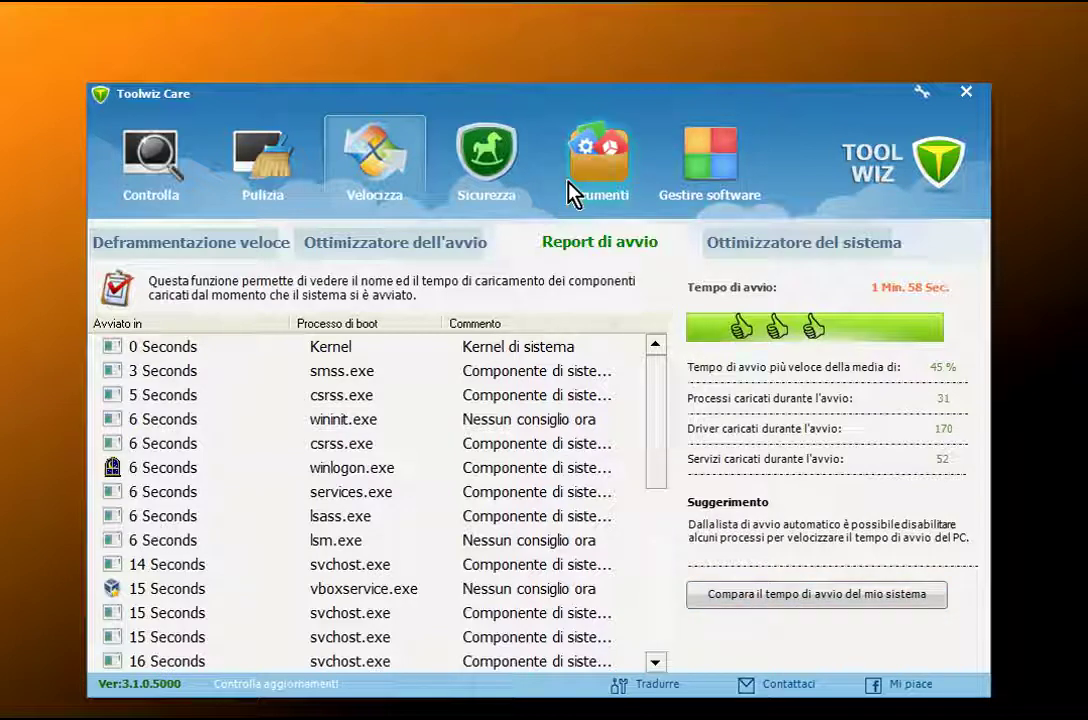
Scan the system for installed plugins and look through the resulting list.
{"action": "left_click", "coordinate": [519, 166]}
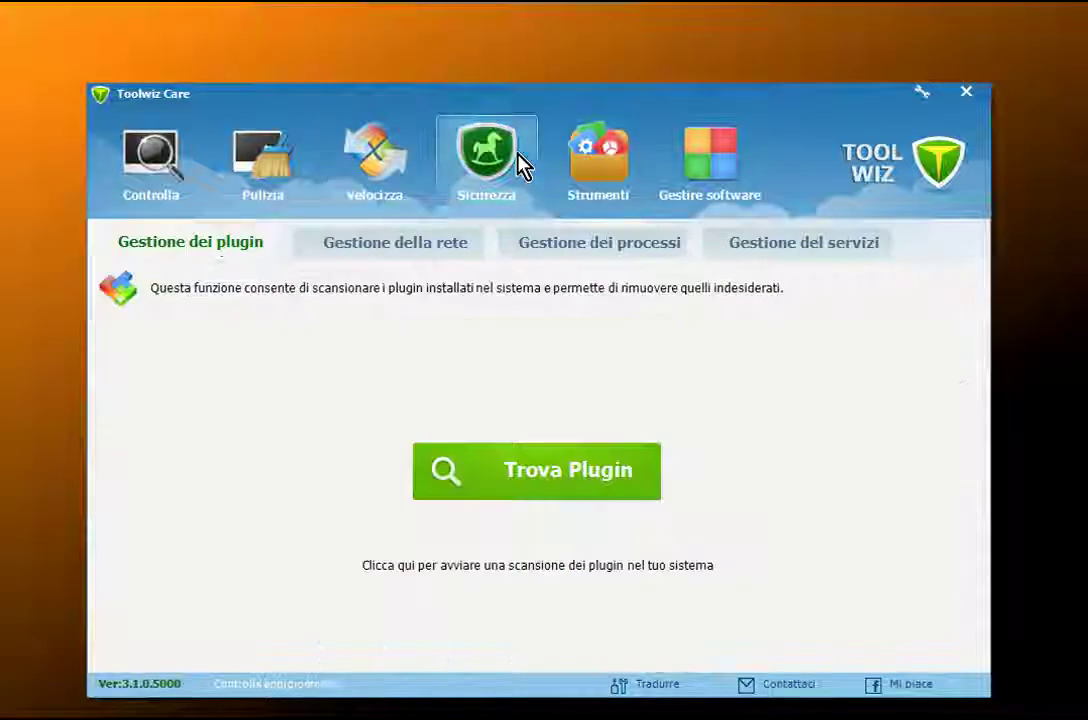
{"action": "left_click", "coordinate": [540, 498]}
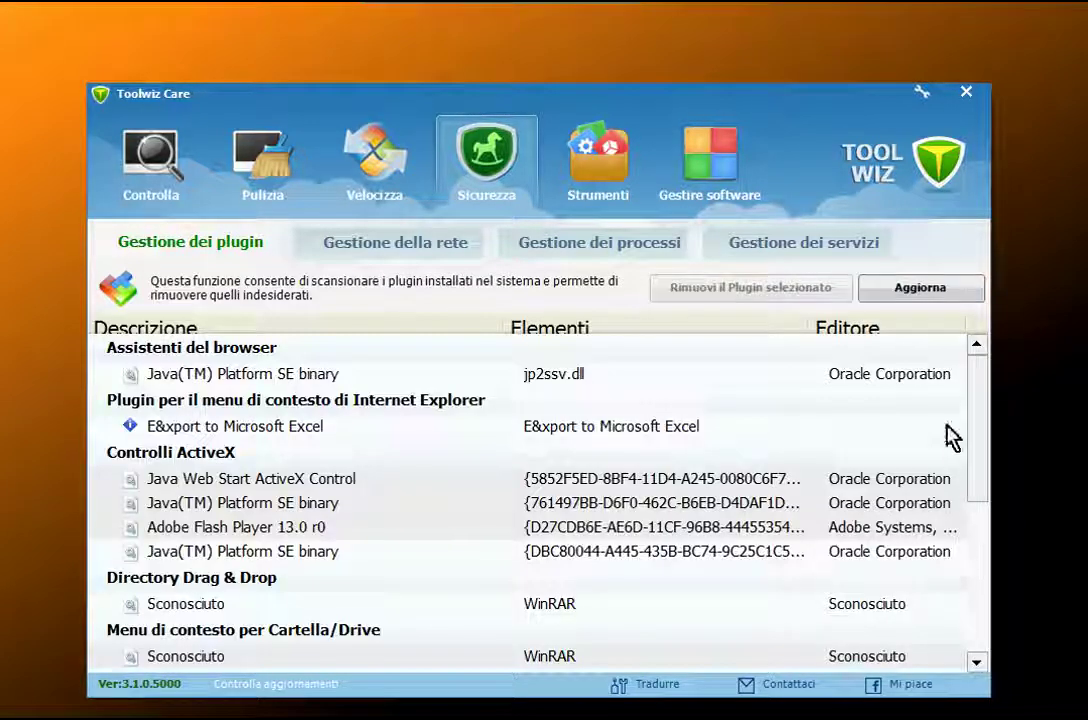
{"action": "left_click", "coordinate": [713, 488]}
{"action": "scroll", "coordinate": [712, 492], "scroll_direction": "down", "scroll_amount": 5}
Review the security section's network connections, active processes and Windows services.
{"action": "left_click", "coordinate": [458, 248]}
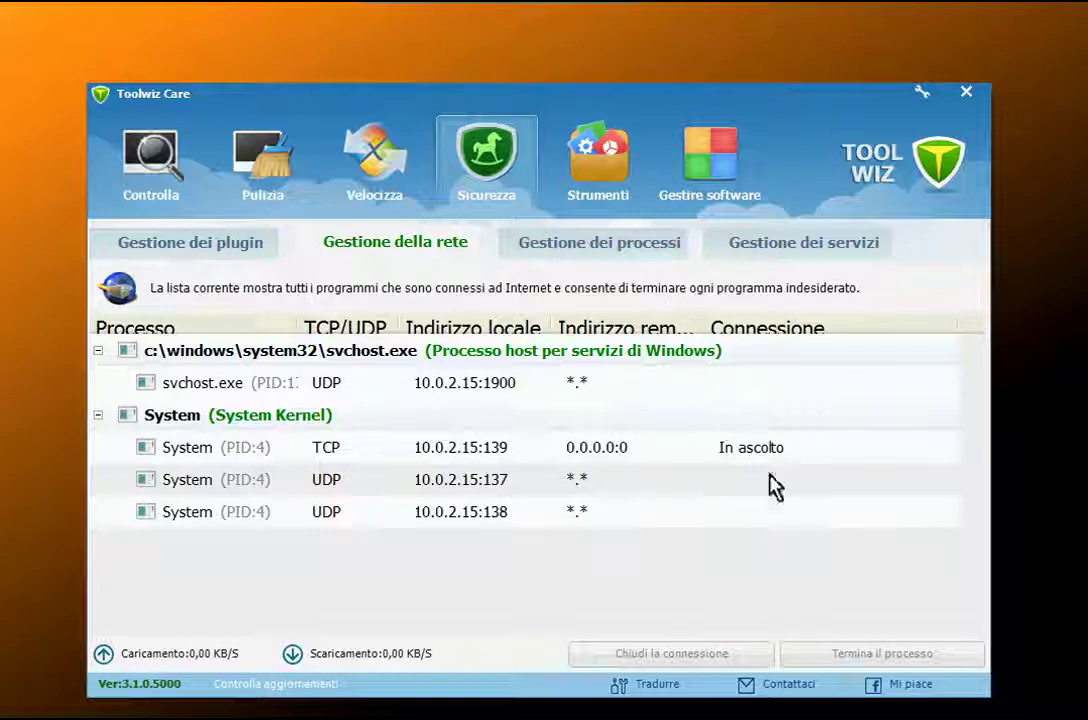
{"action": "left_click", "coordinate": [652, 246]}
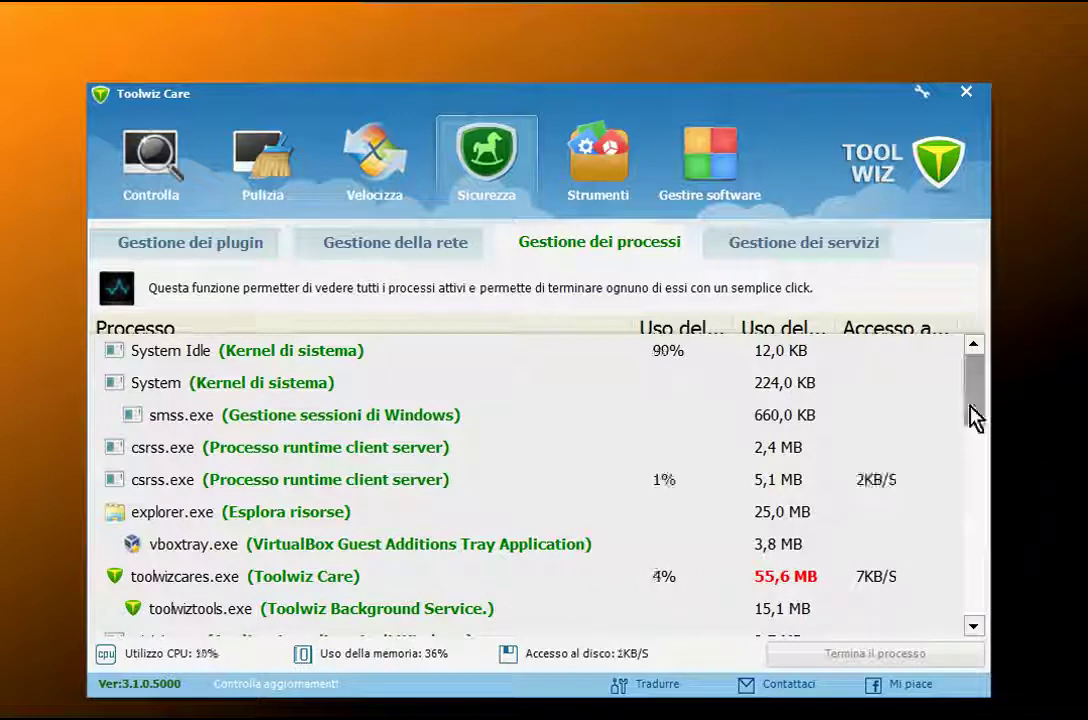
{"action": "left_click_drag", "start_coordinate": [972, 422], "coordinate": [1005, 636]}
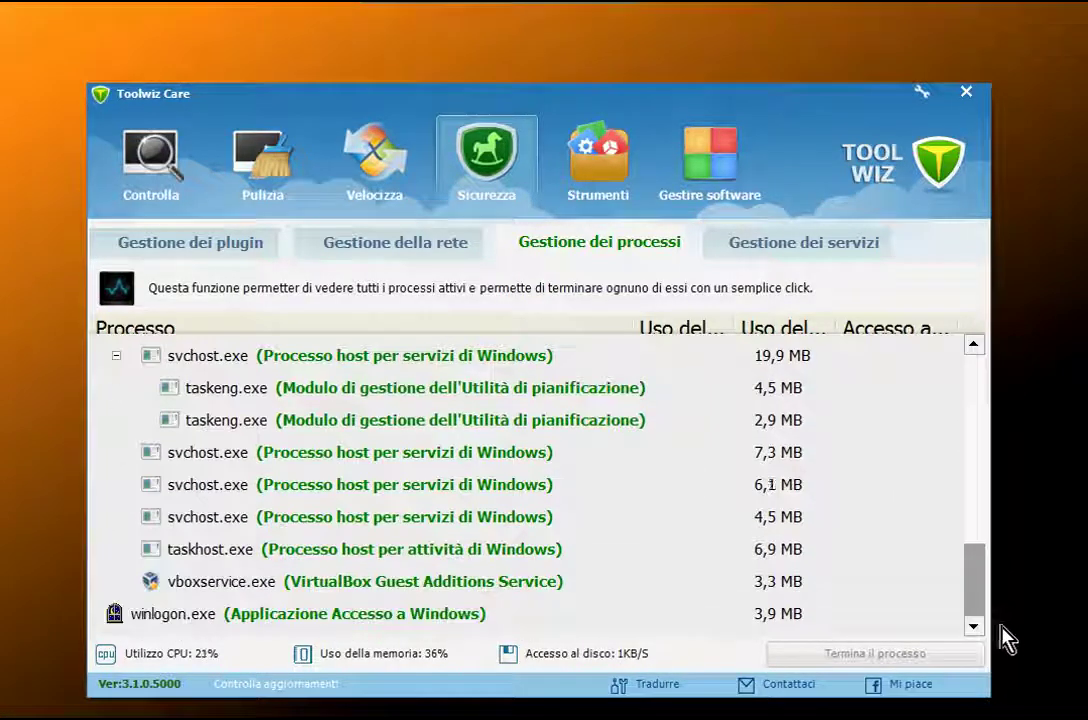
{"action": "left_click", "coordinate": [796, 243]}
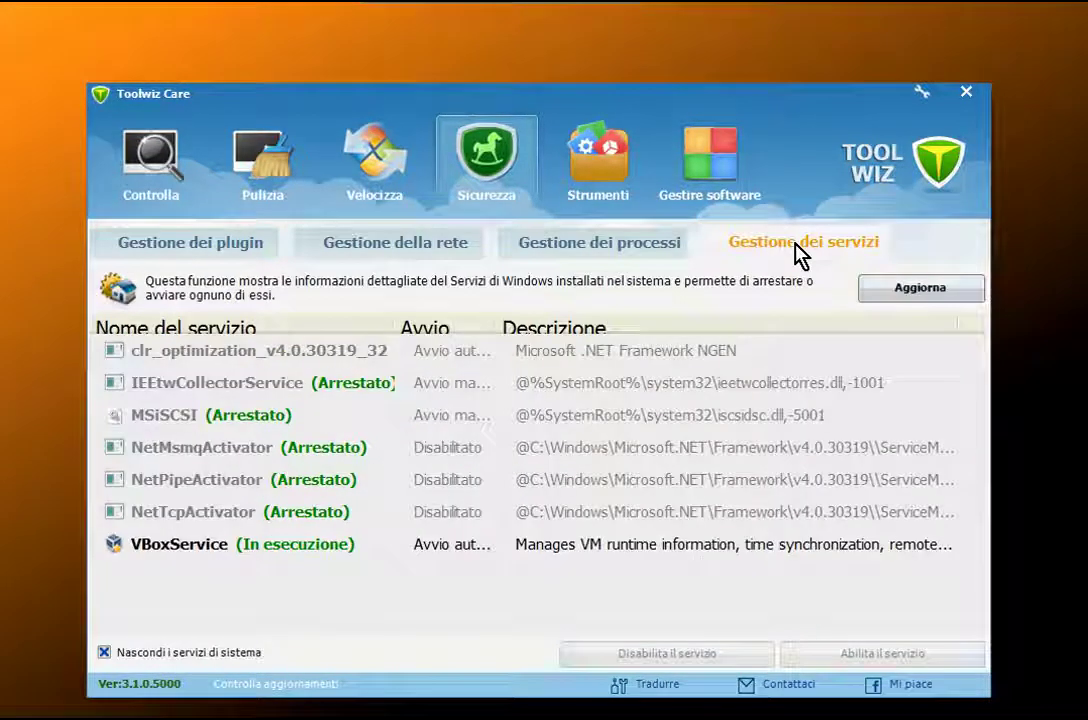
Look over the basic, advanced and powerful tools, and refresh the list of installed programs available for uninstallation.
{"action": "left_click", "coordinate": [603, 211]}
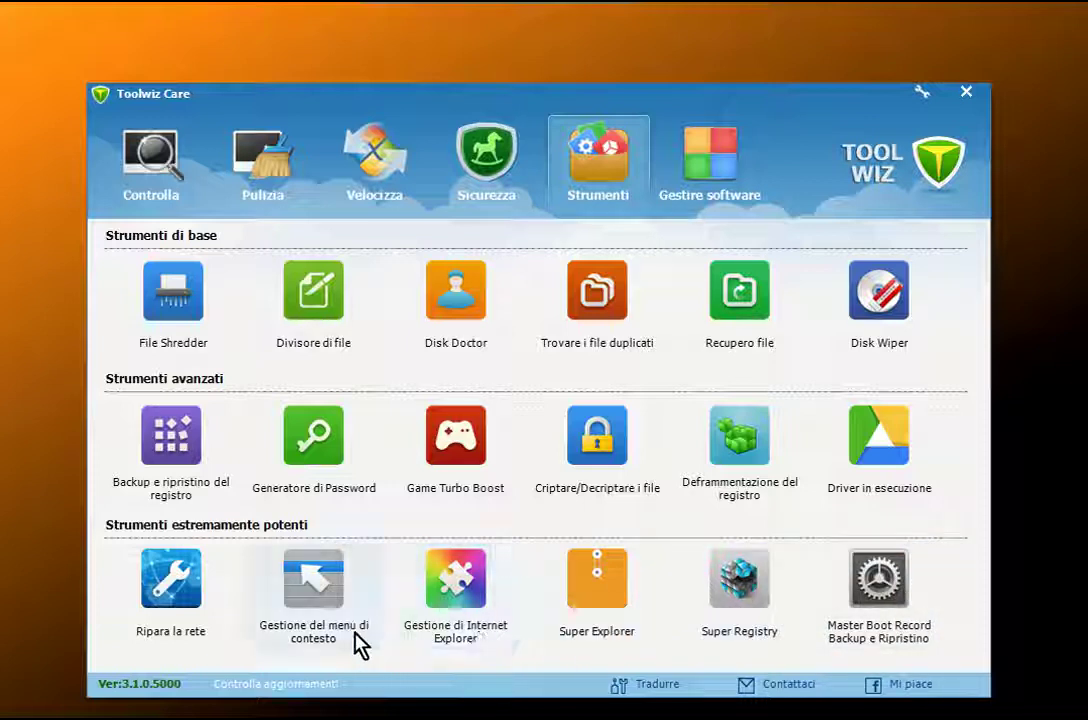
{"action": "left_click", "coordinate": [707, 190]}
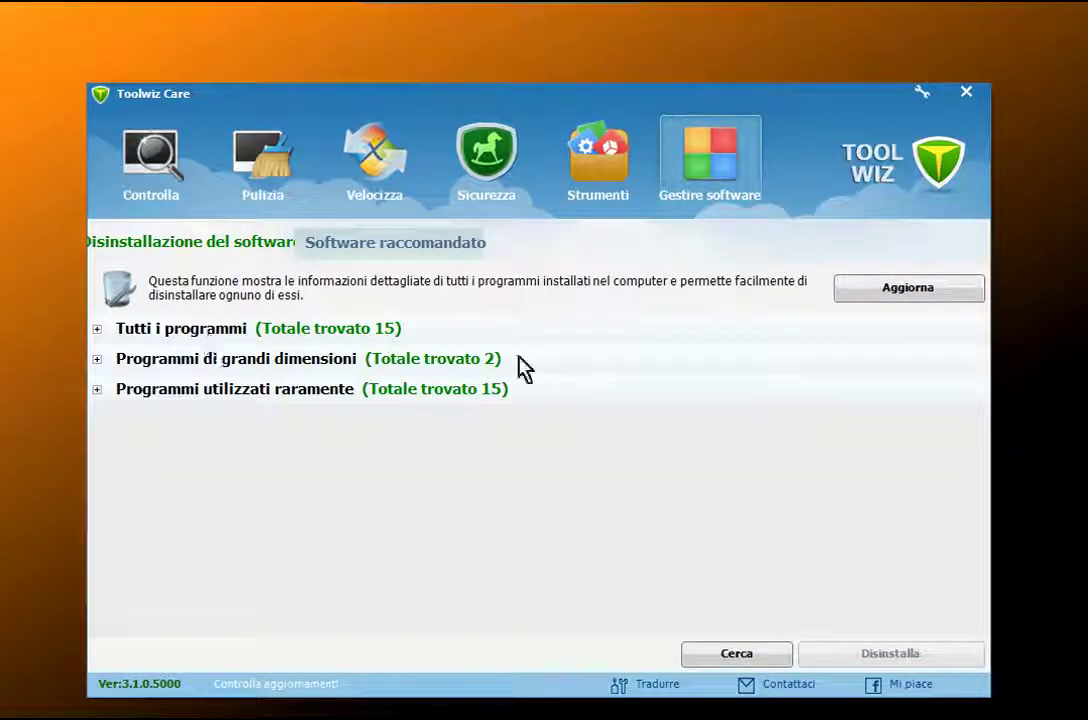
{"action": "left_click", "coordinate": [916, 300]}
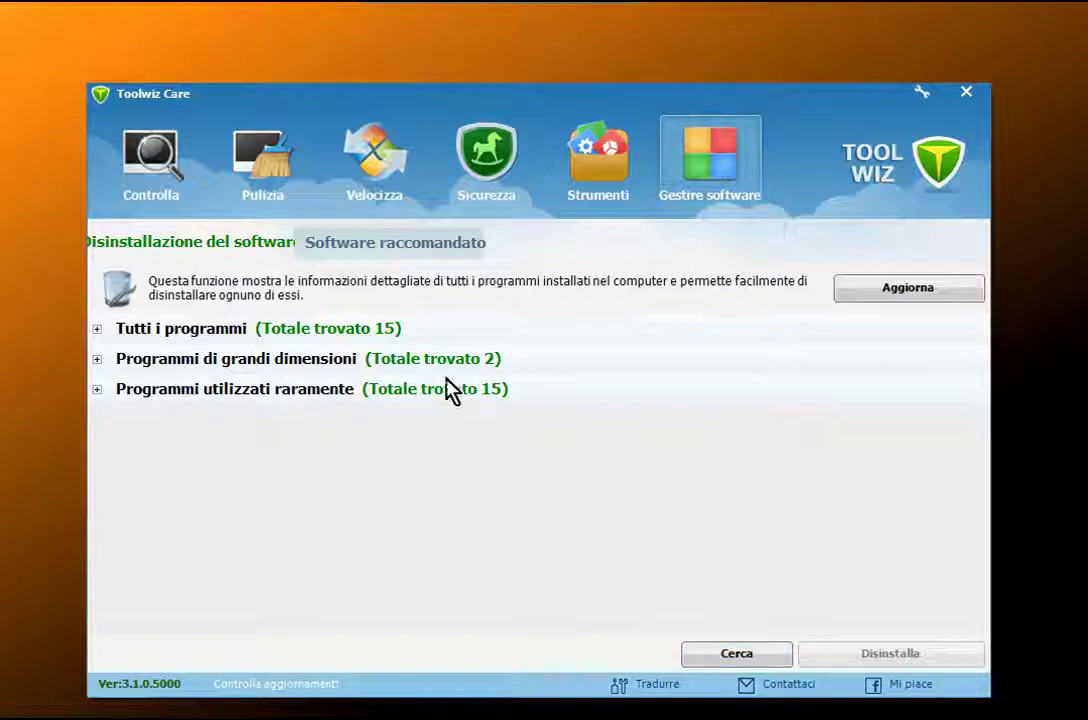
Take a full-screen capture of the desktop with the main check page open and place an empty oval speech bubble above the Controlla button.
{"action": "left_click", "coordinate": [177, 170]}
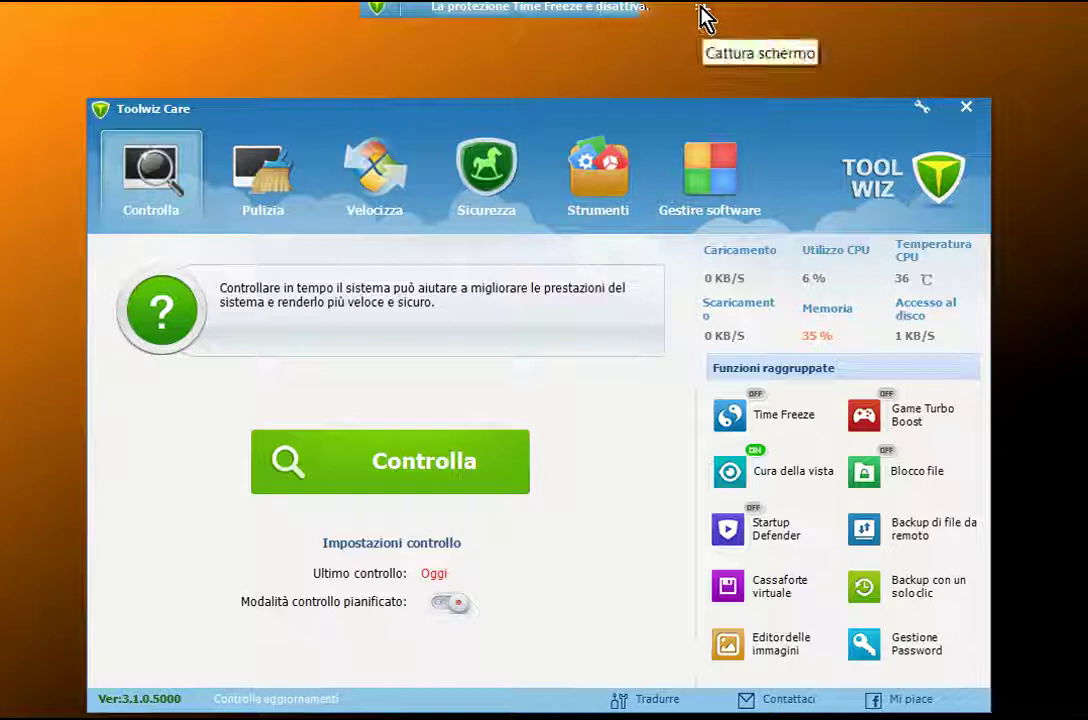
{"action": "left_click", "coordinate": [700, 13]}
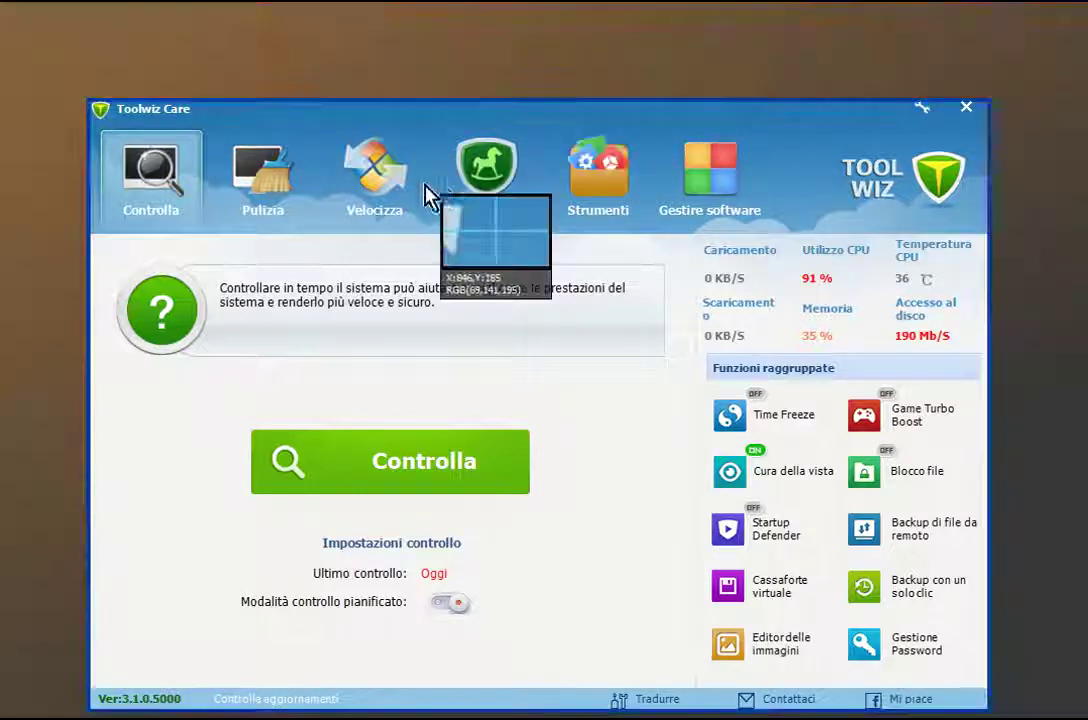
{"action": "left_click", "coordinate": [1040, 58]}
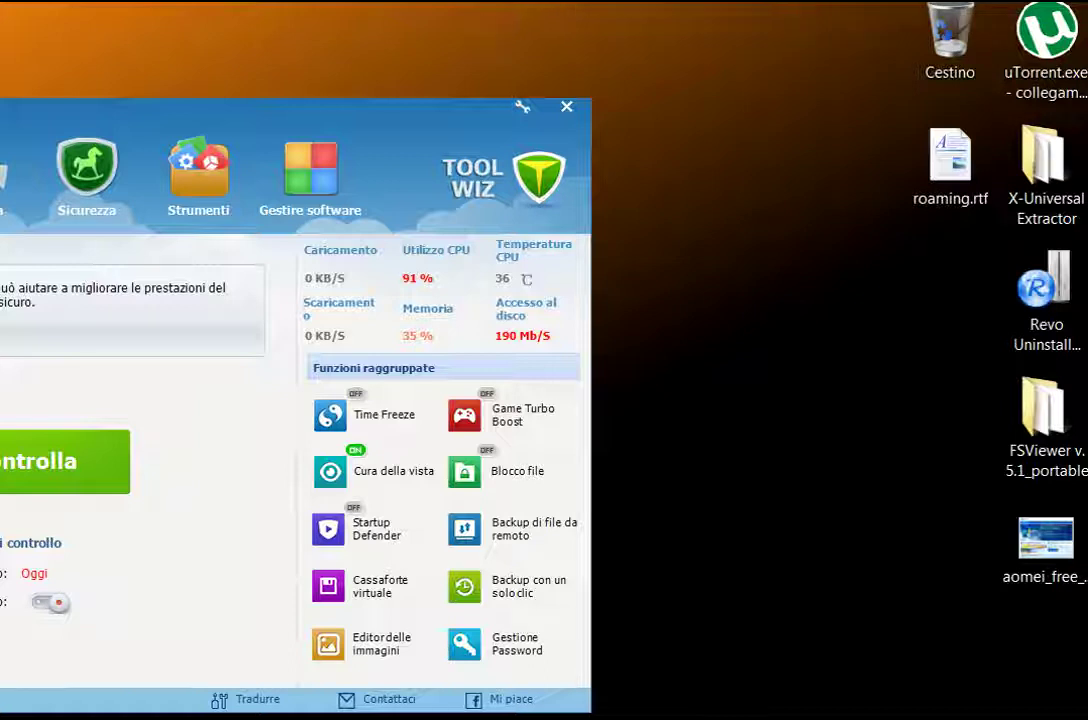
{"action": "left_click", "coordinate": [207, 262]}
{"action": "left_click_drag", "start_coordinate": [207, 262], "coordinate": [196, 341]}
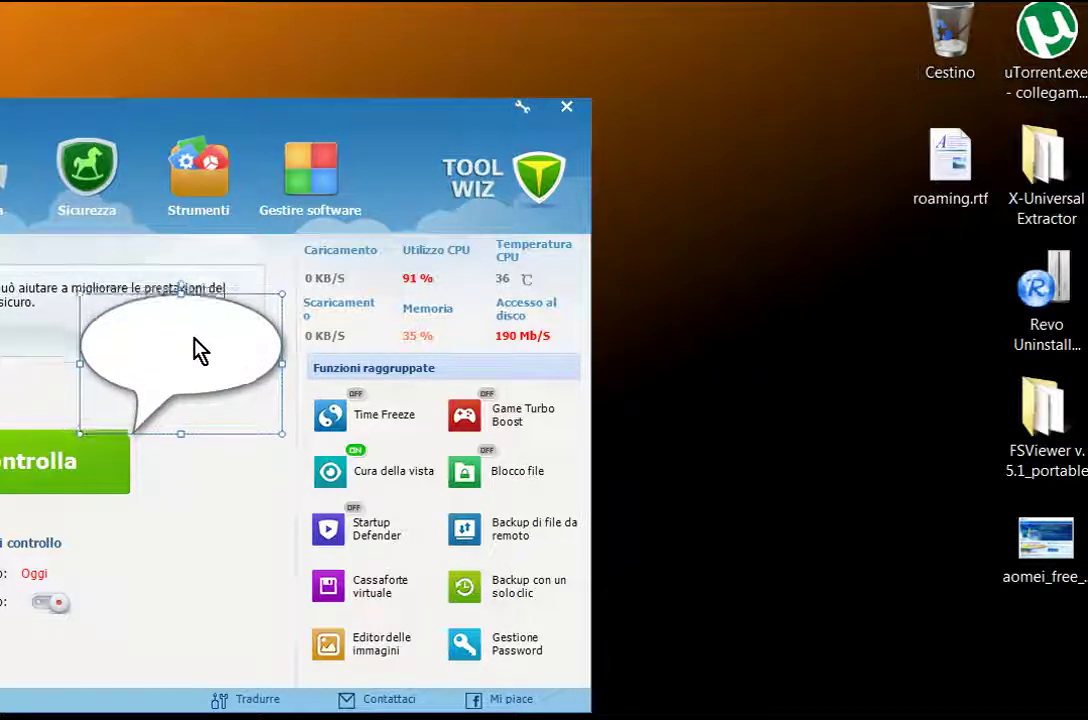
{"action": "left_click", "coordinate": [746, 364]}
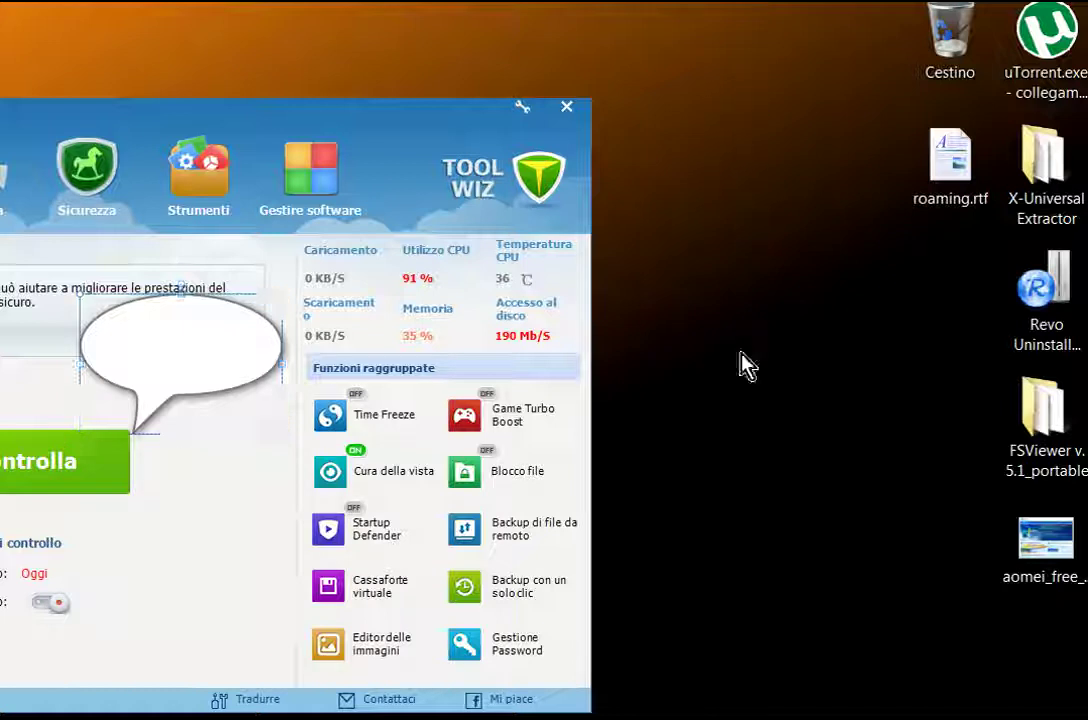
{"action": "left_click", "coordinate": [213, 362]}
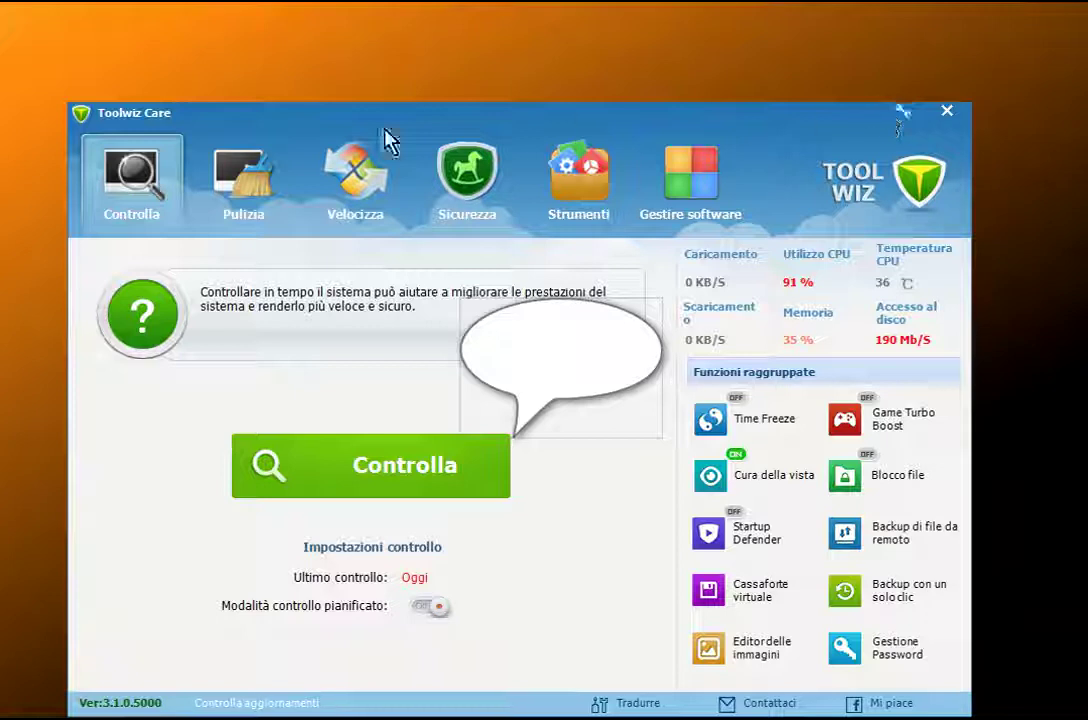
{"action": "right_click", "coordinate": [78, 121]}
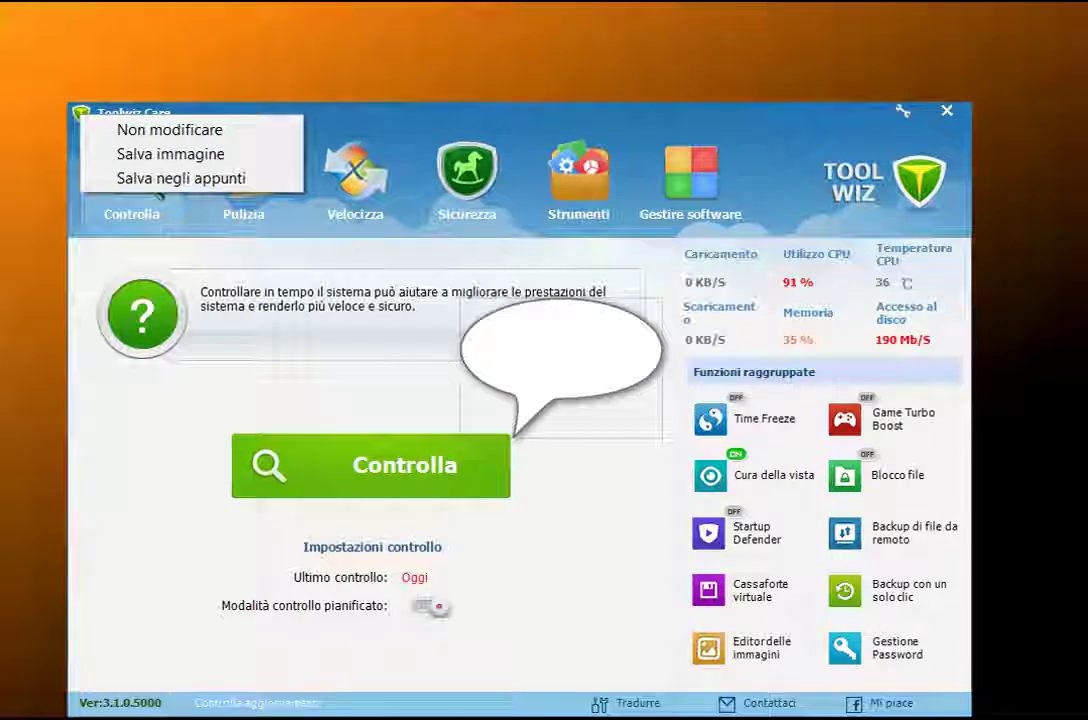
{"action": "left_click", "coordinate": [170, 154]}
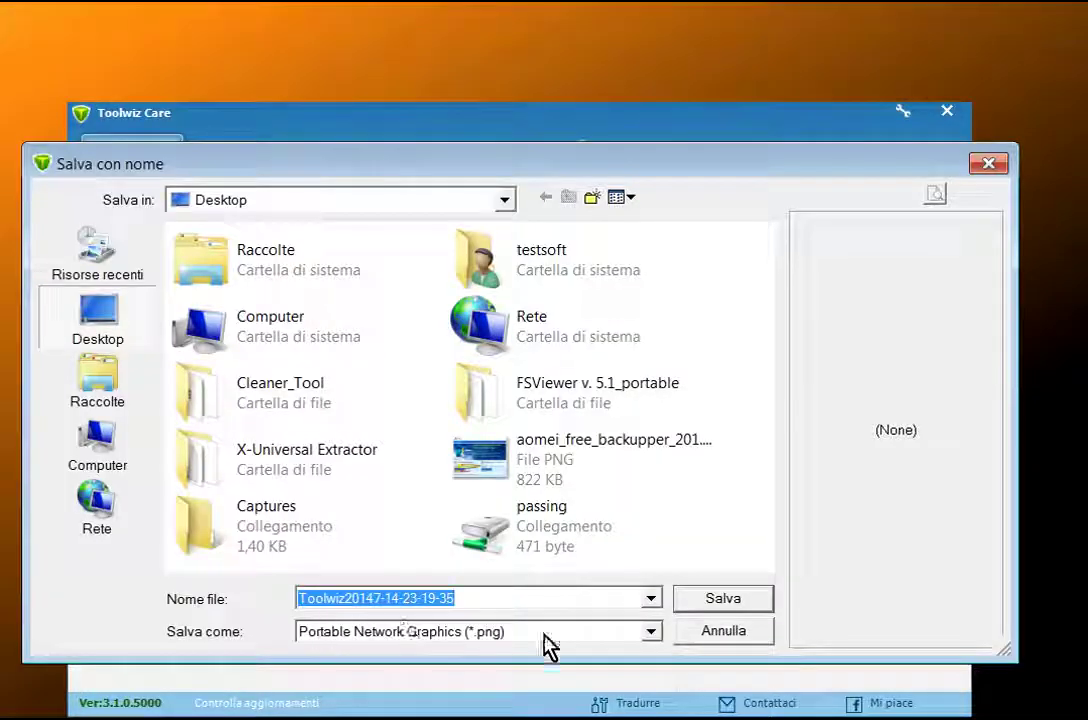
{"action": "left_click", "coordinate": [708, 603]}
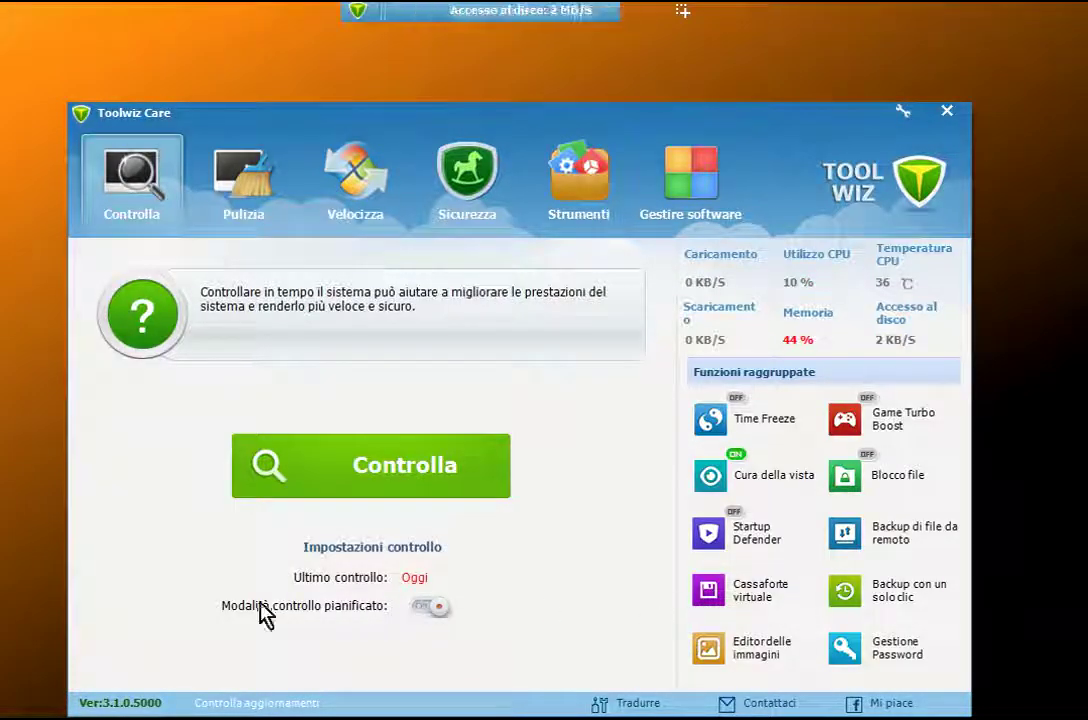
{"action": "left_click", "coordinate": [947, 111]}
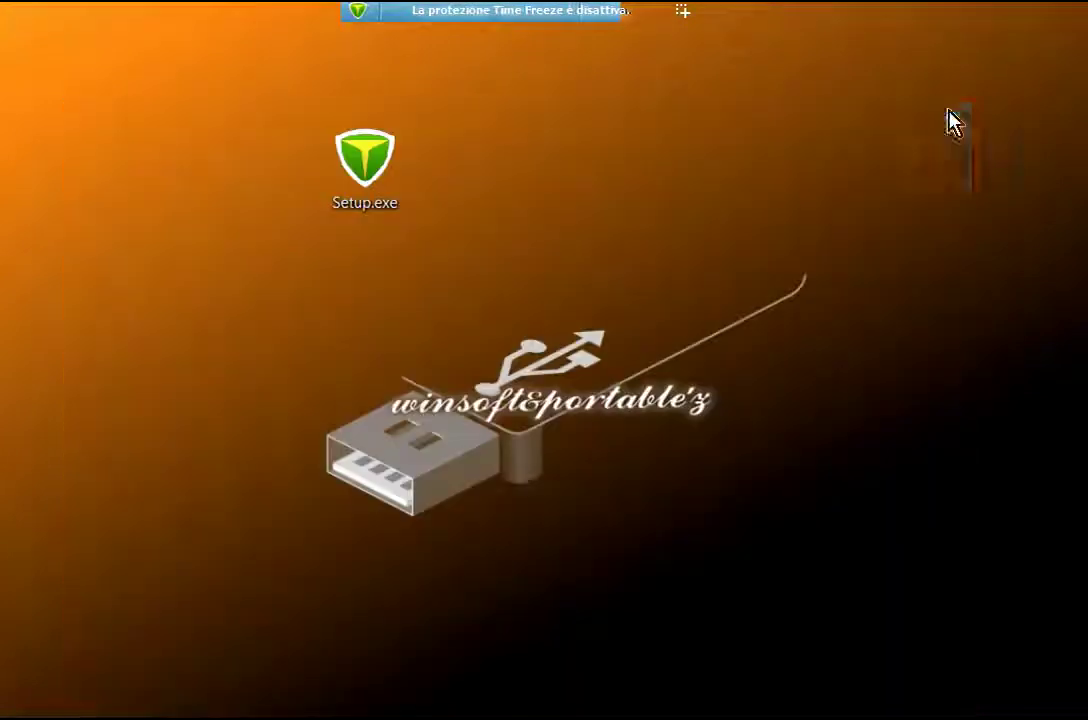
{"action": "left_click_drag", "start_coordinate": [396, 444], "coordinate": [498, 333]}
{"action": "right_click", "coordinate": [498, 333]}
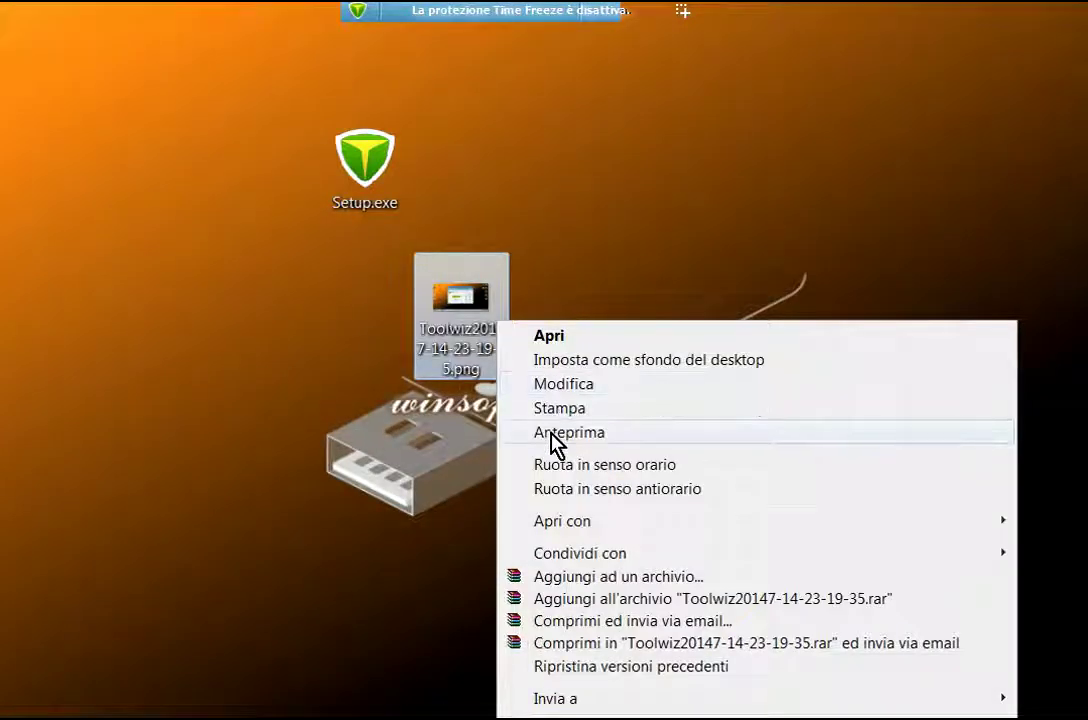
{"action": "left_click", "coordinate": [552, 433]}
{"action": "left_click_drag", "start_coordinate": [990, 265], "coordinate": [627, 168]}
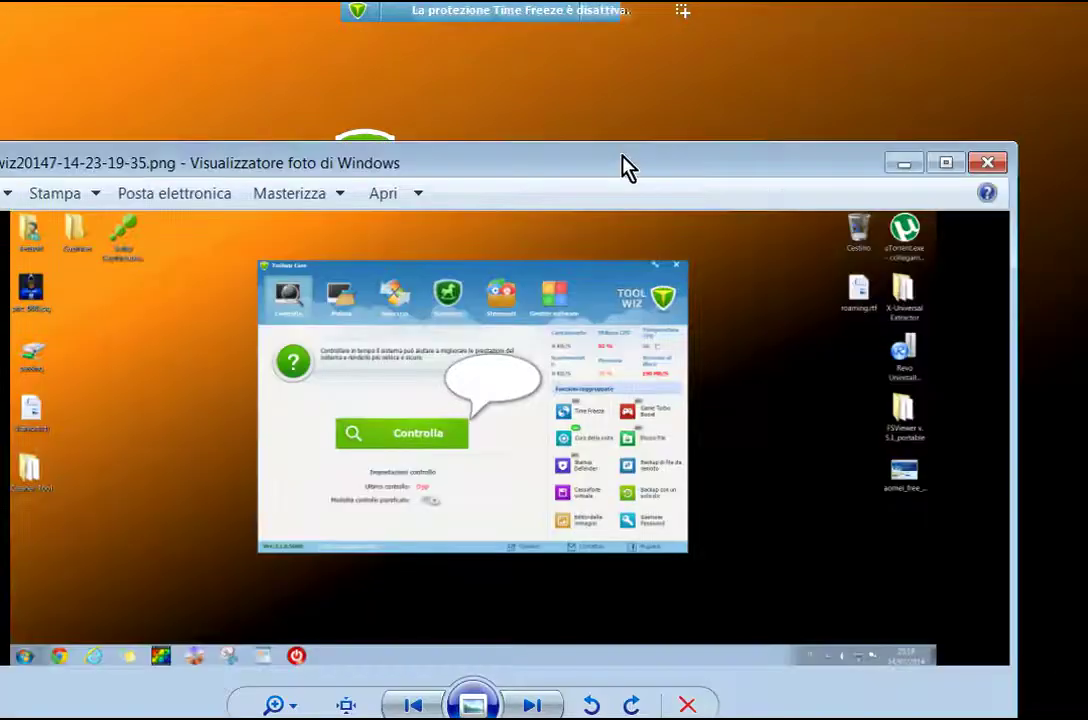
{"action": "left_click", "coordinate": [988, 168]}
Exit Toolwiz Care completely from its notification area icon and confirm the exit.
{"action": "mouse_move", "coordinate": [565, 18]}
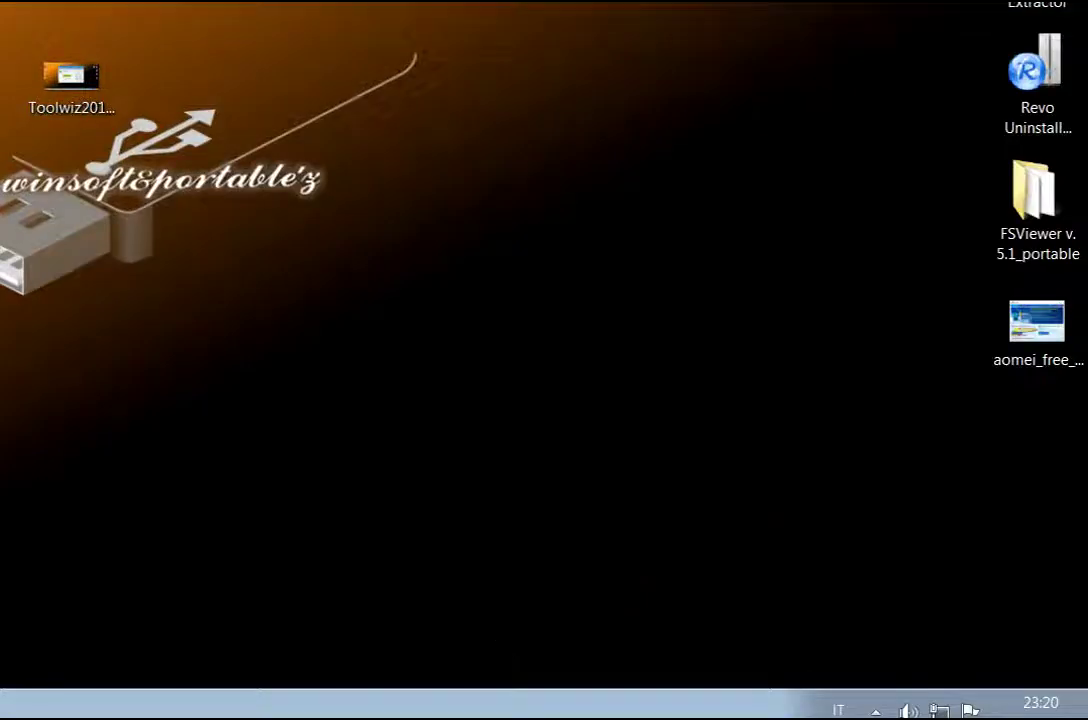
{"action": "left_click", "coordinate": [875, 711]}
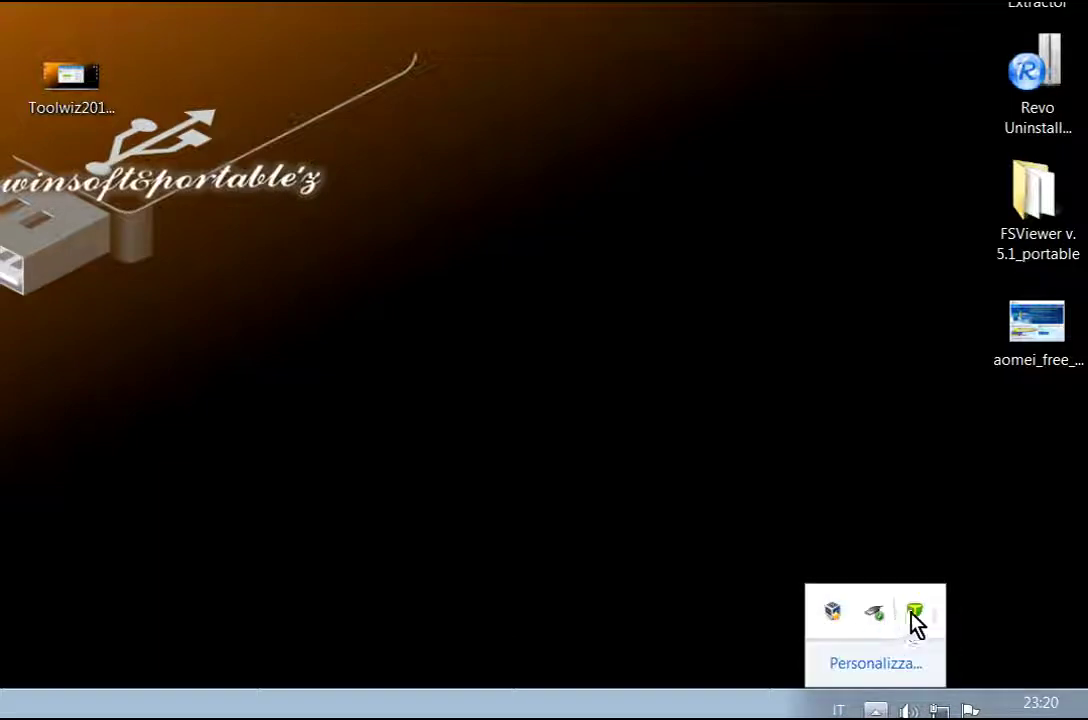
{"action": "right_click", "coordinate": [916, 621]}
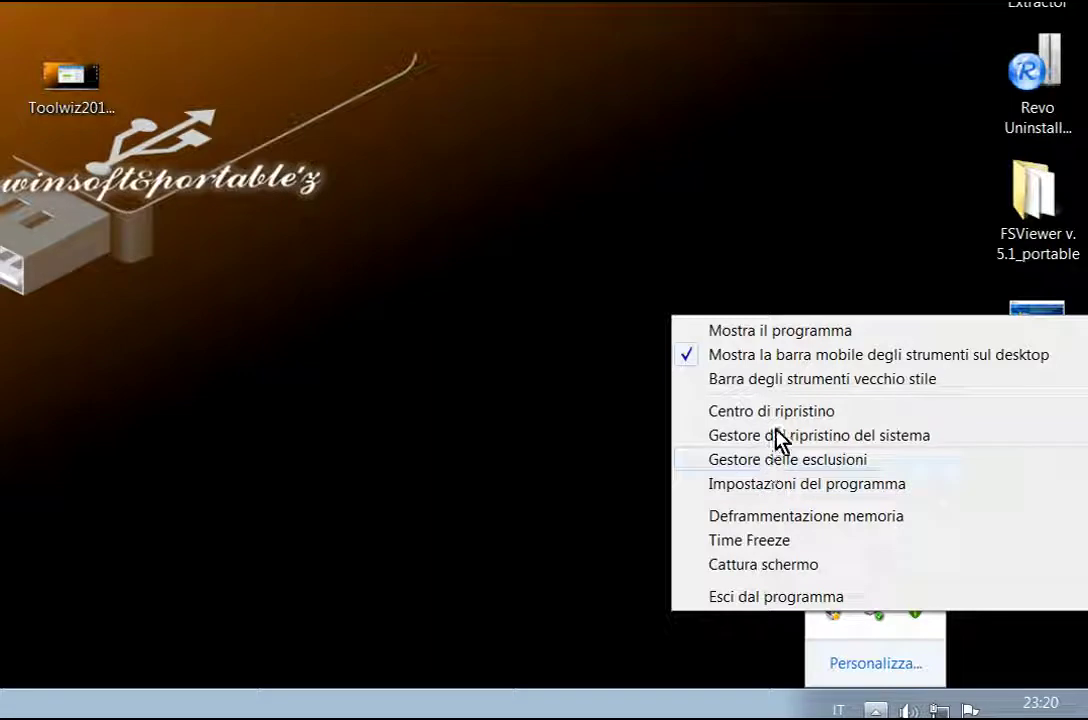
{"action": "left_click", "coordinate": [778, 600]}
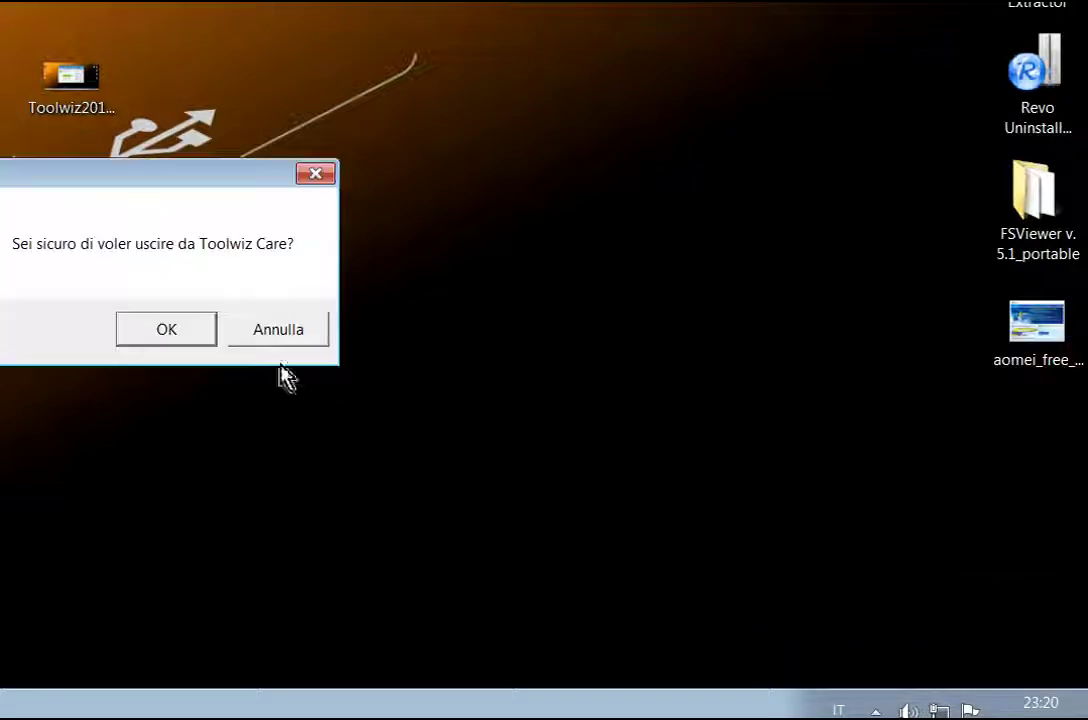
{"action": "left_click", "coordinate": [168, 335]}
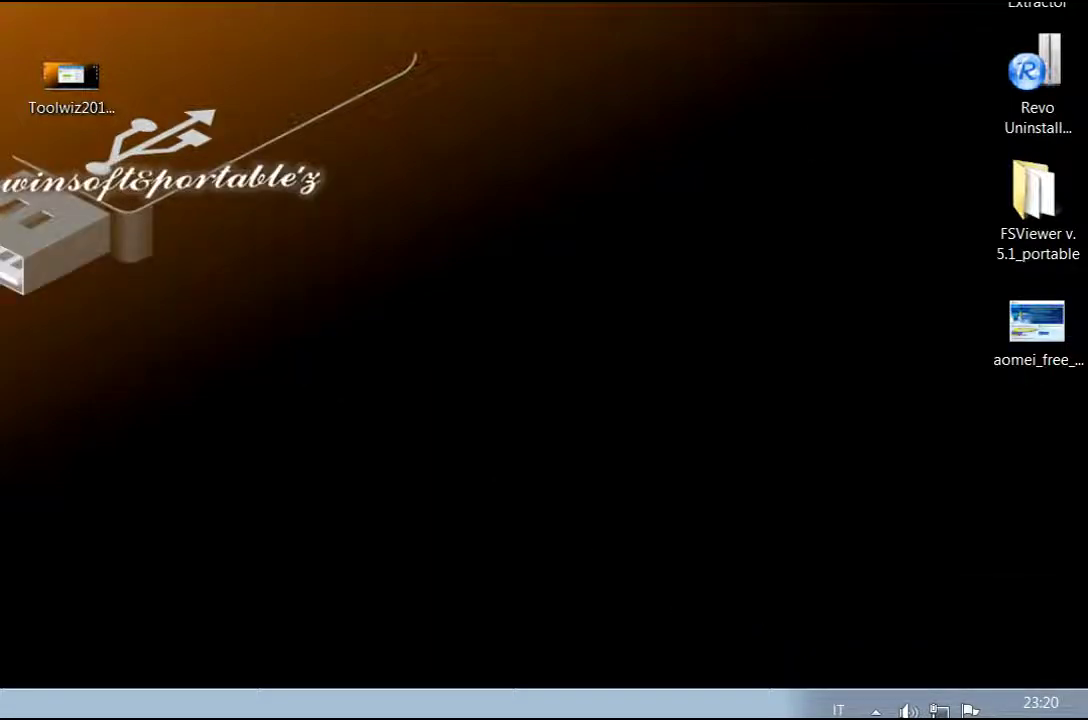